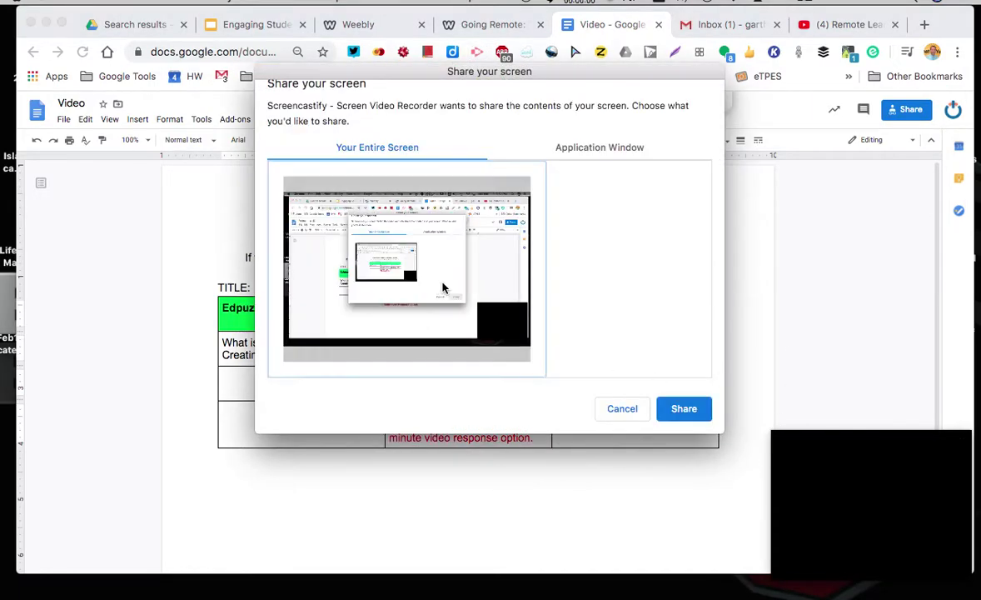
Step: Share the entire screen for recording while the Video tutorial document stays visible
{"action": "left_click", "coordinate": [683, 407]}
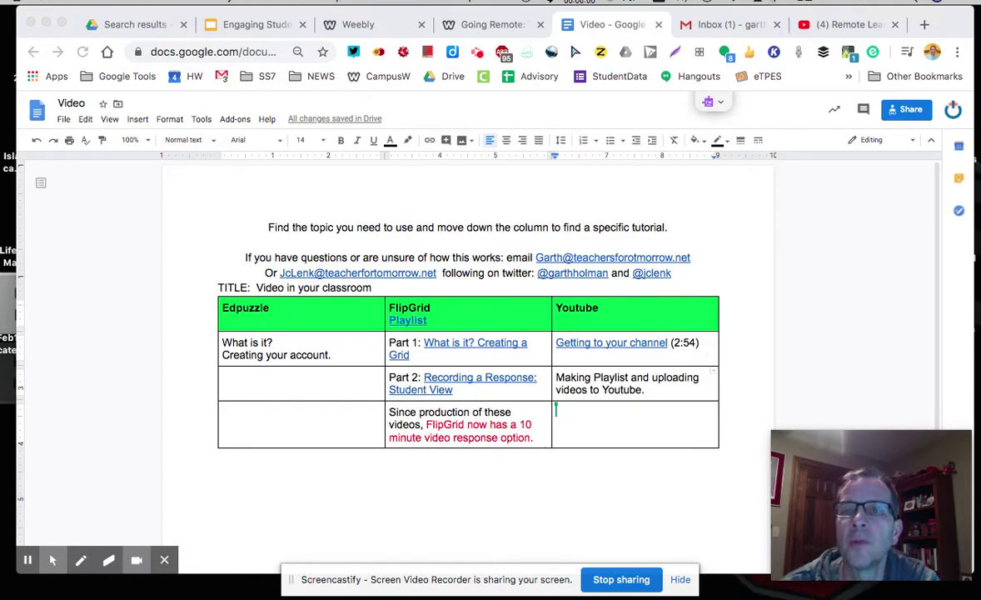
Step: Switch to YouTube and go to your own channel page
{"action": "left_click", "coordinate": [833, 23]}
{"action": "scroll", "coordinate": [581, 389], "scroll_direction": "up", "scroll_amount": 3}
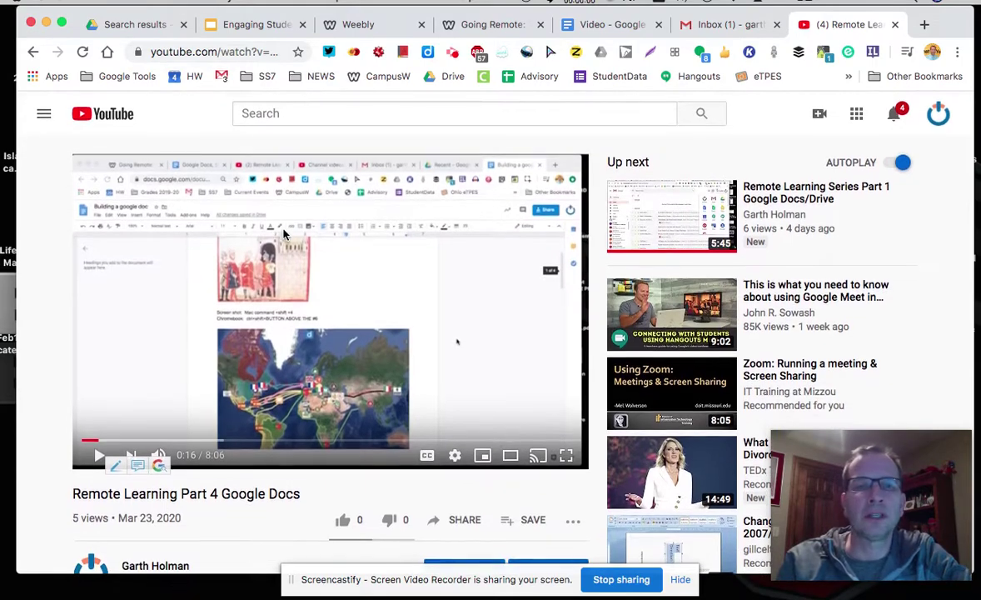
{"action": "left_click", "coordinate": [939, 115]}
{"action": "left_click", "coordinate": [766, 203]}
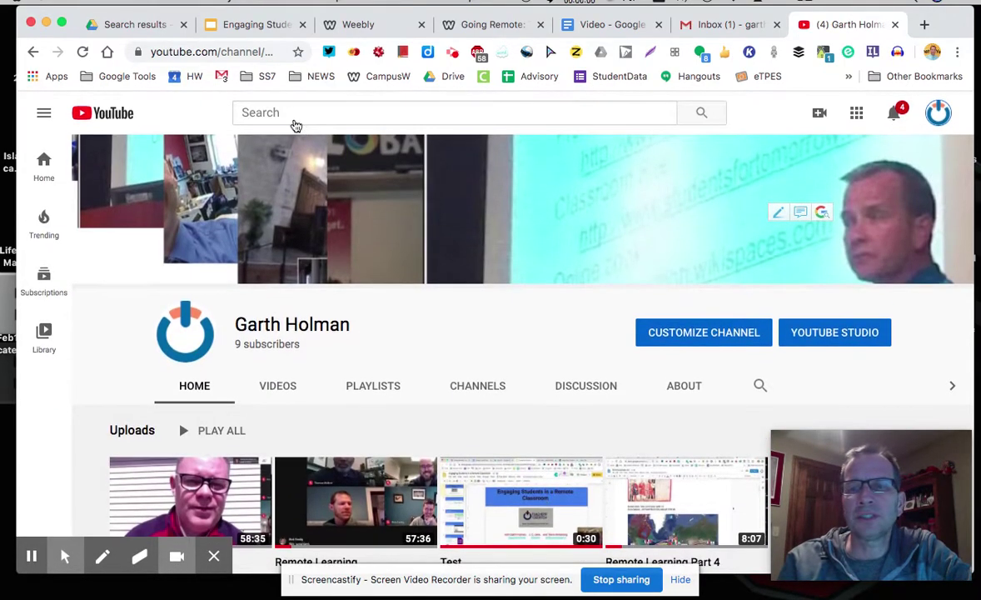
Step: Search YouTube for 'Letters'
{"action": "left_click", "coordinate": [313, 114]}
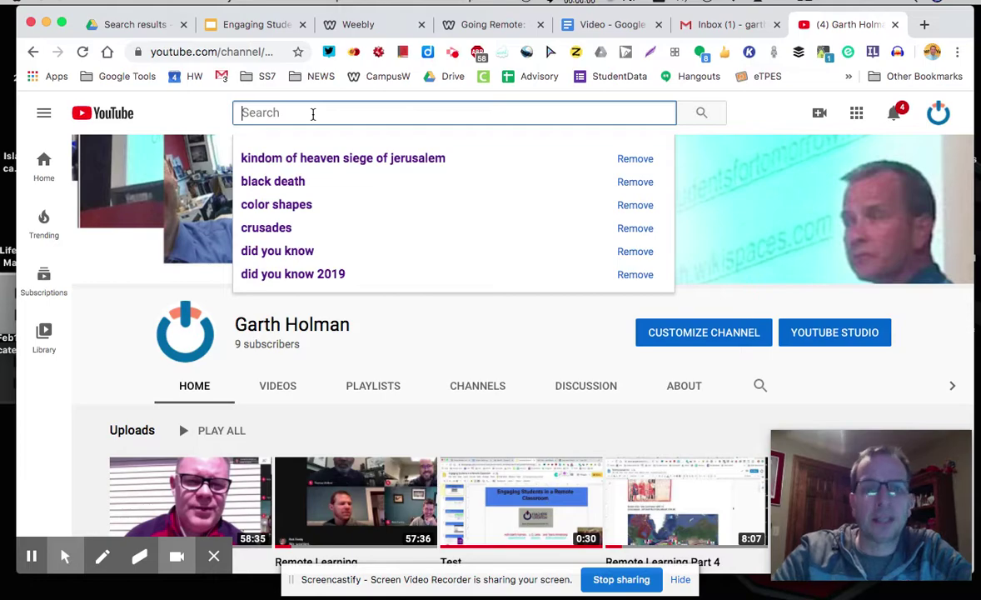
{"action": "type", "text": "Let"}
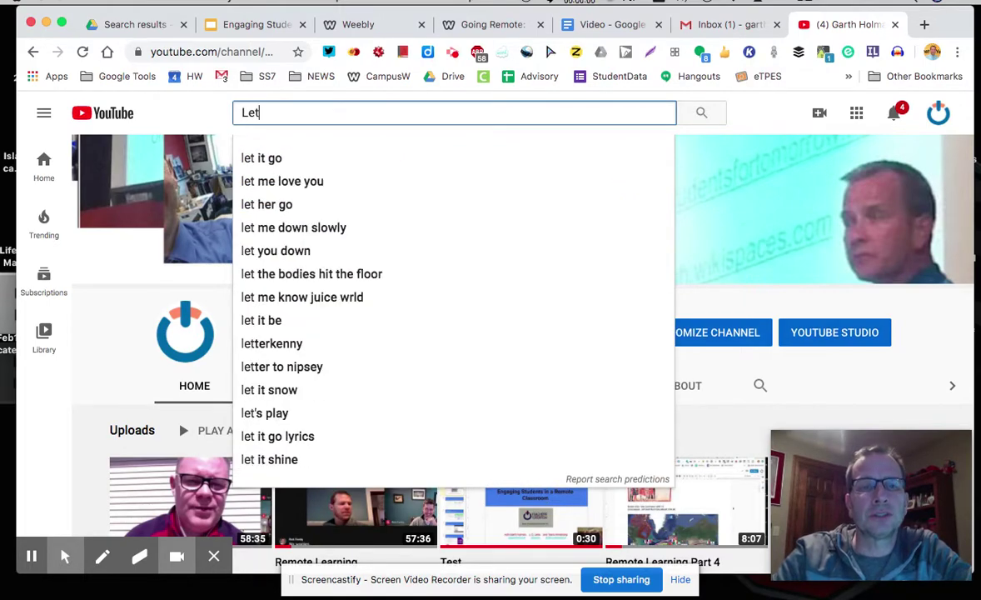
{"action": "type", "text": "ters"}
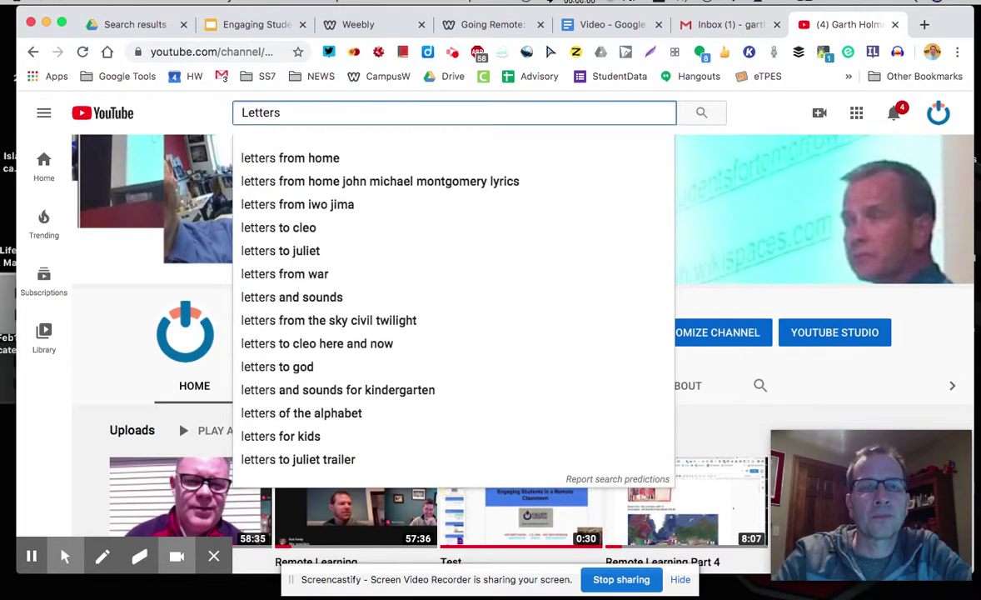
{"action": "key", "text": "Return"}
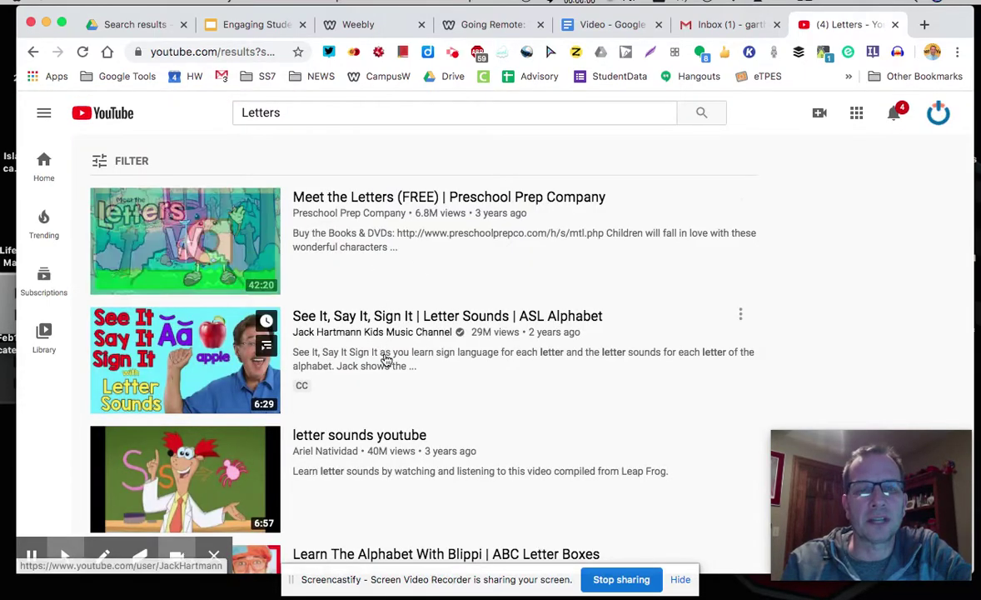
{"action": "scroll", "coordinate": [401, 400], "scroll_direction": "down", "scroll_amount": 3}
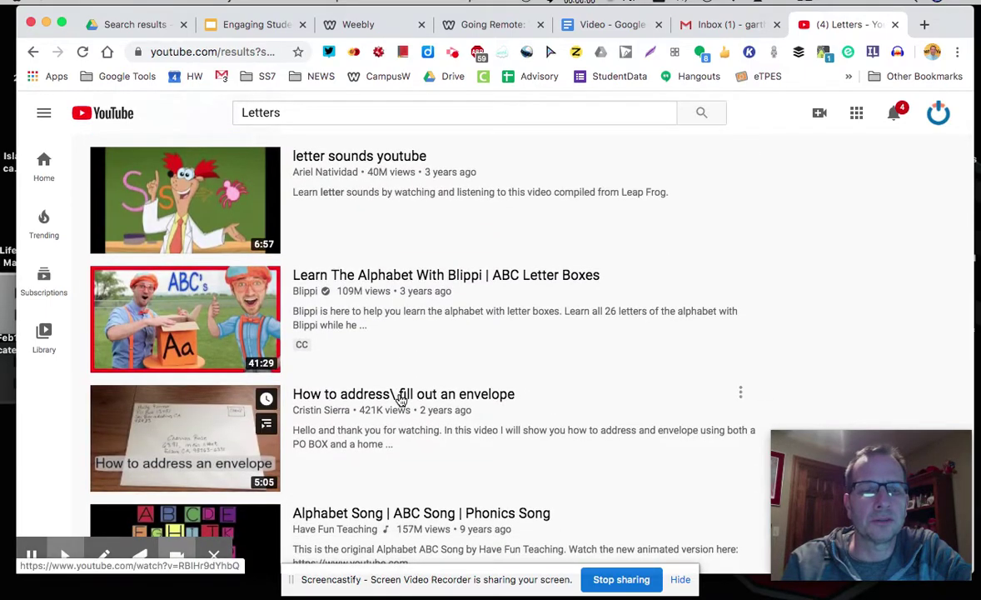
{"action": "scroll", "coordinate": [401, 401], "scroll_direction": "up", "scroll_amount": 1}
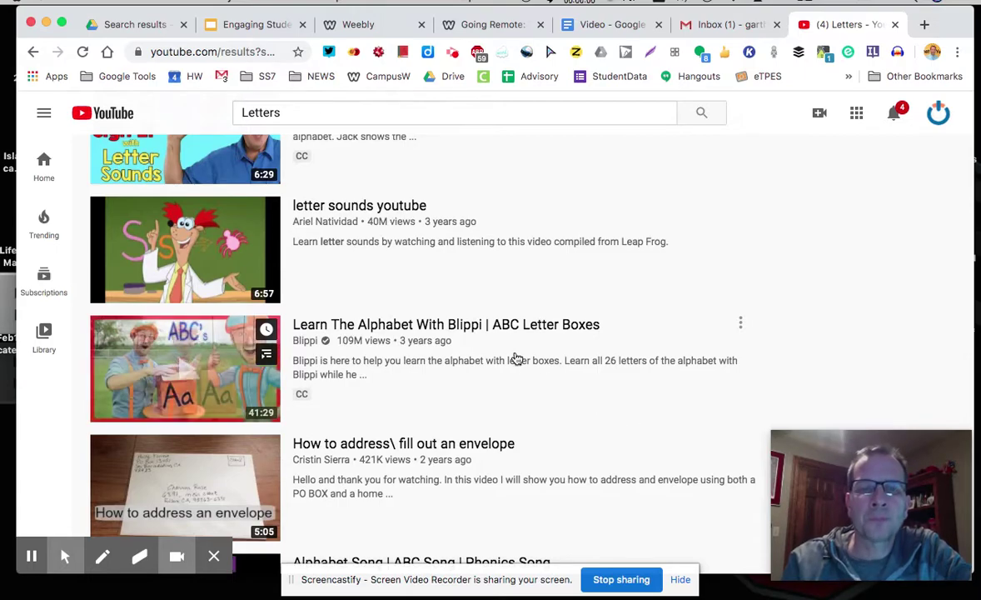
{"action": "left_click", "coordinate": [455, 326]}
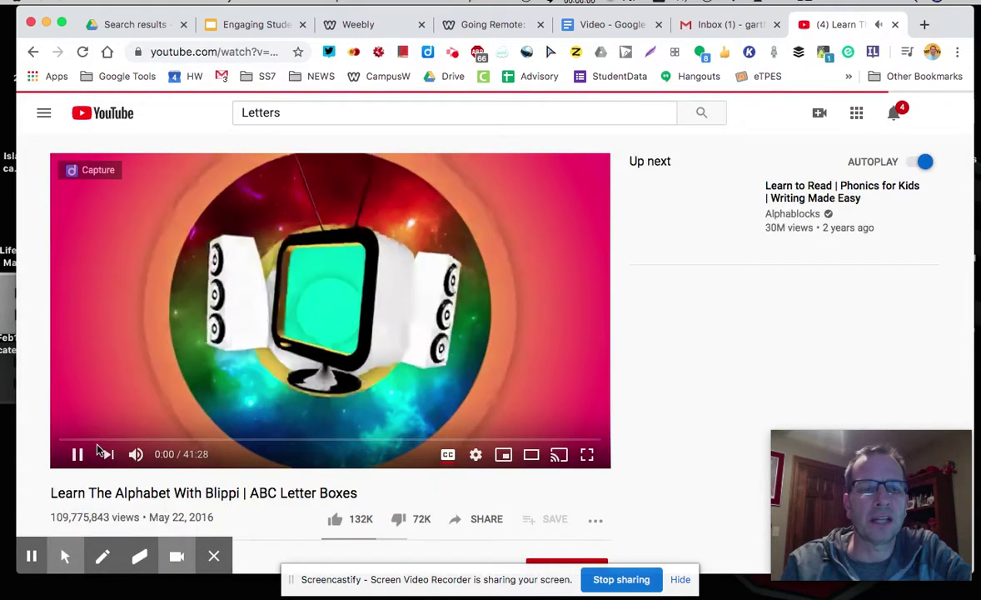
{"action": "scroll", "coordinate": [79, 448], "scroll_direction": "down", "scroll_amount": 2}
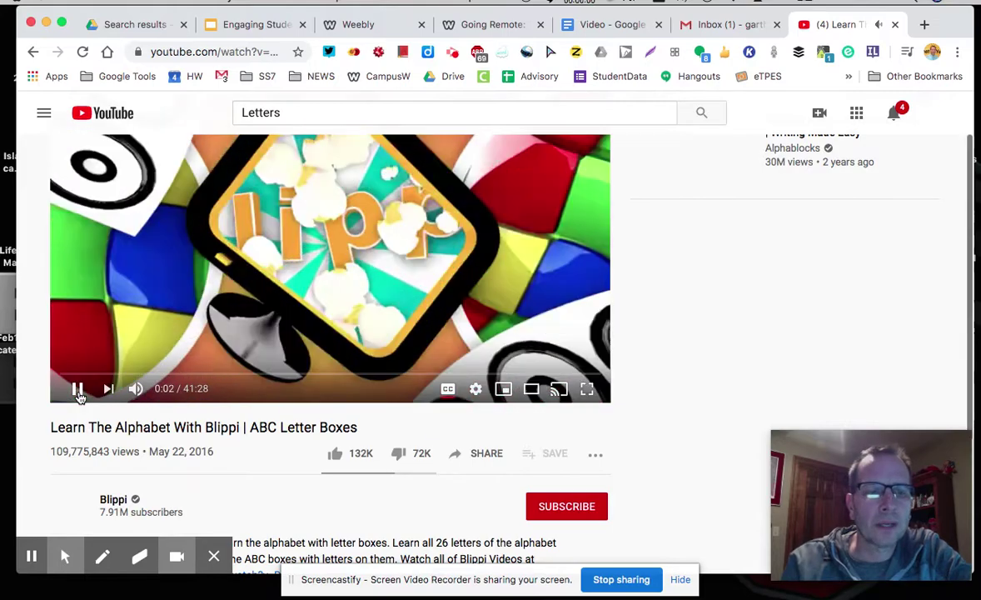
{"action": "left_click", "coordinate": [380, 376]}
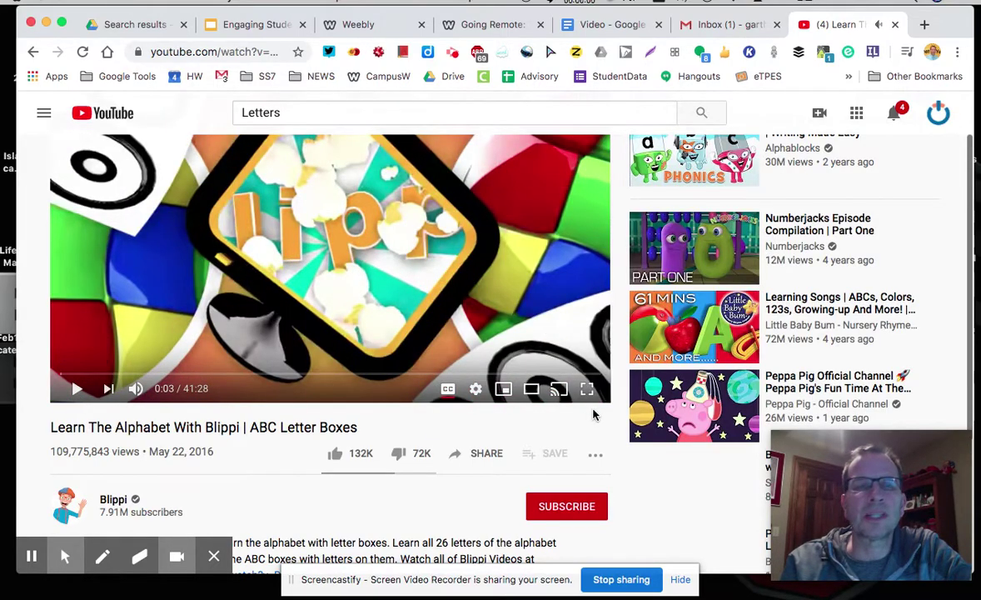
{"action": "scroll", "coordinate": [594, 414], "scroll_direction": "down", "scroll_amount": 1}
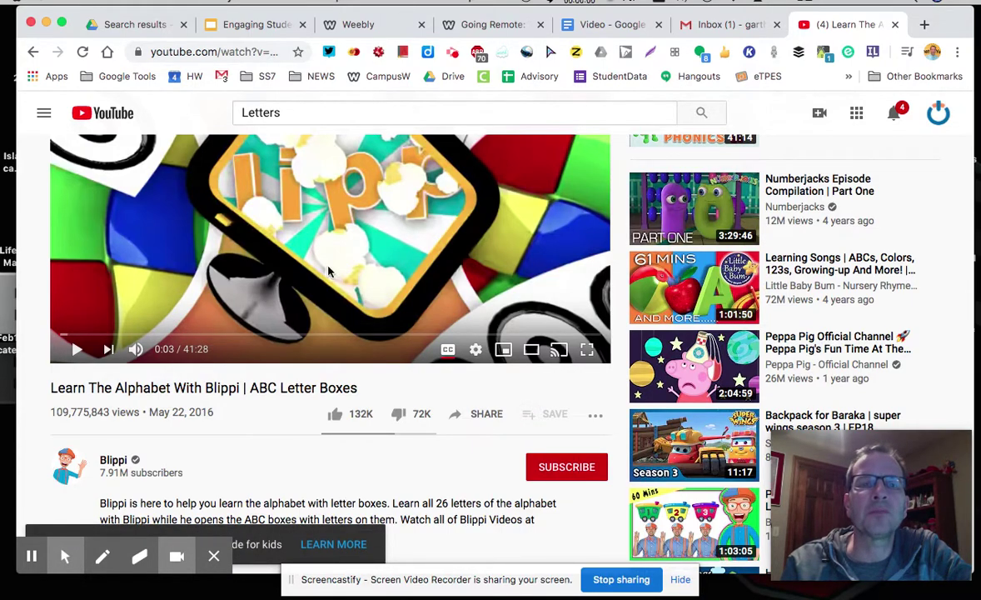
{"action": "left_click", "coordinate": [537, 421]}
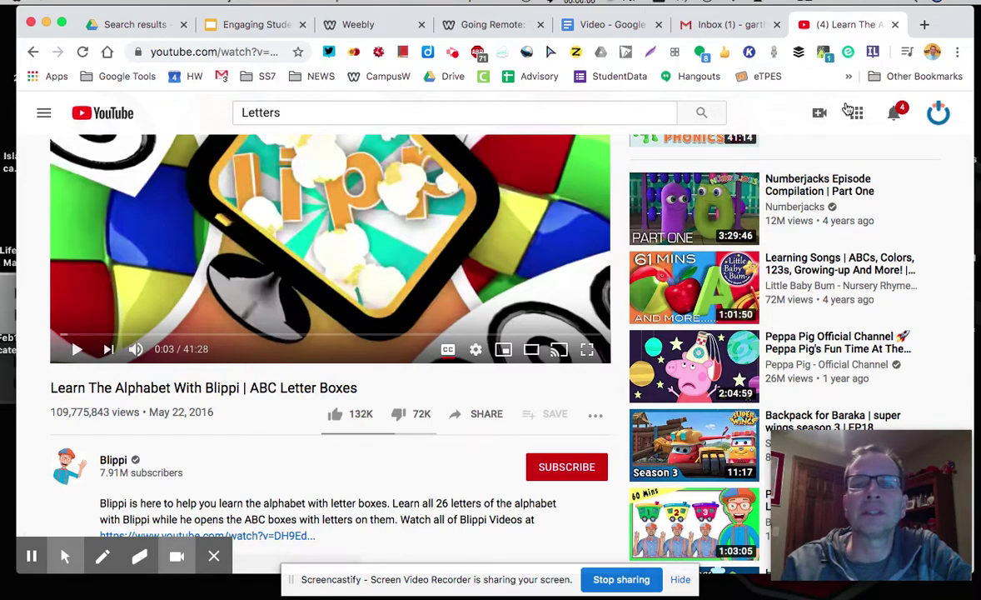
{"action": "left_click", "coordinate": [33, 51]}
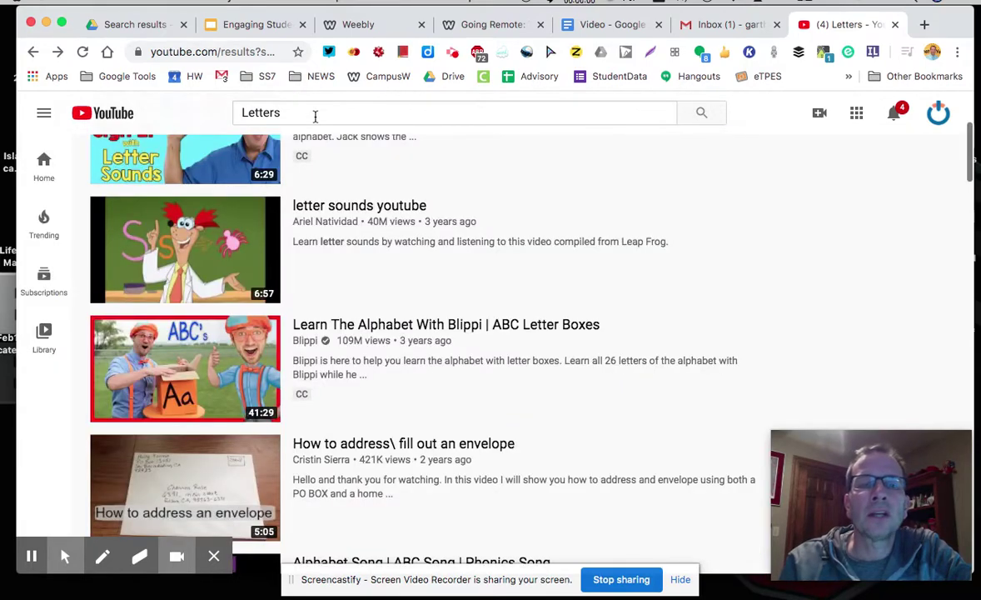
{"action": "left_click", "coordinate": [315, 117]}
{"action": "double_click", "coordinate": [315, 116]}
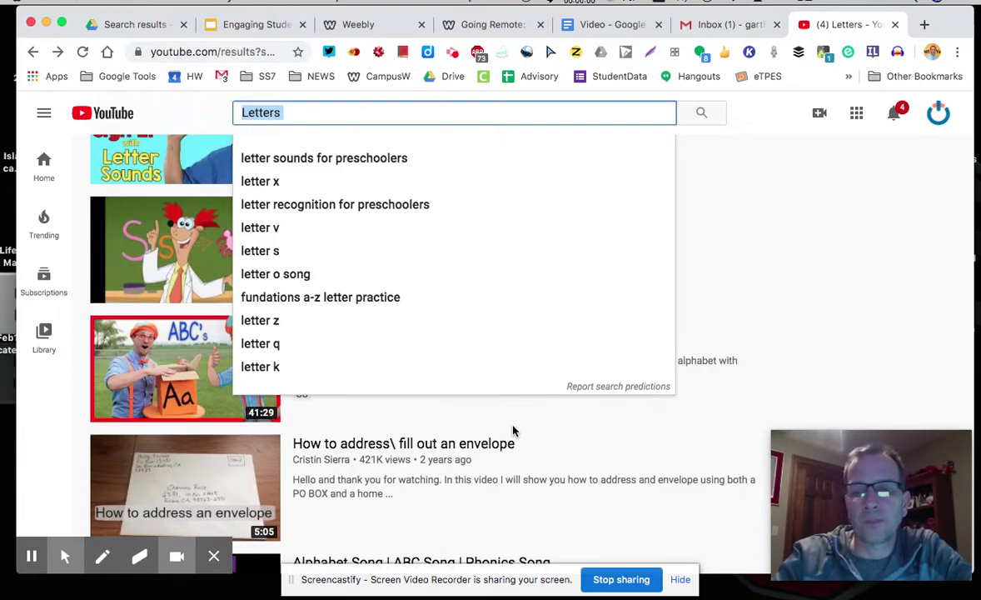
Step: Search for 'Crusades' and open Extra Credits' 'Europe: The First Crusade - The People's Crusade' video
{"action": "type", "text": "Cruad"}
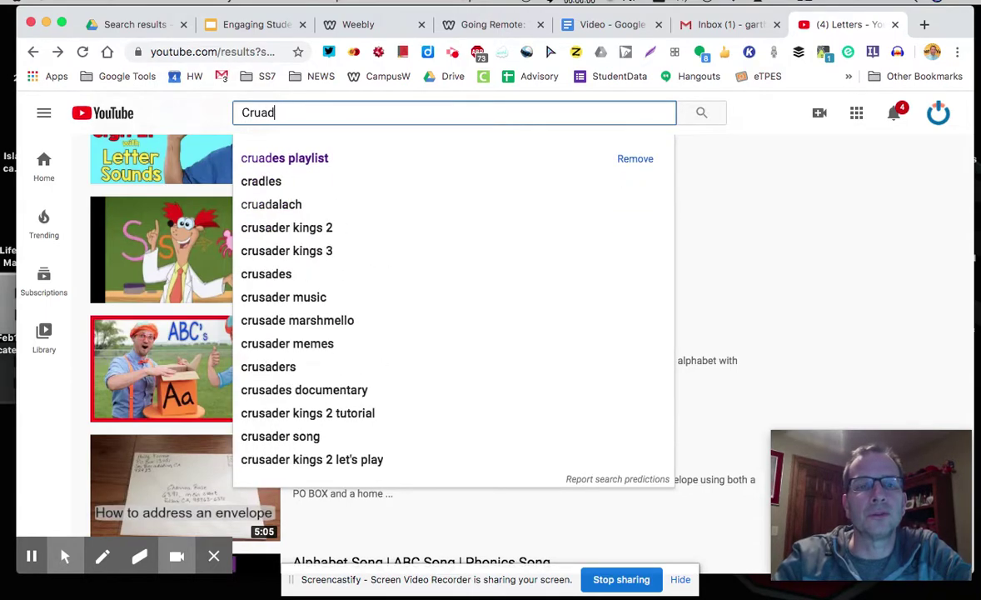
{"action": "key", "text": "BackSpace"}
{"action": "type", "text": "sde"}
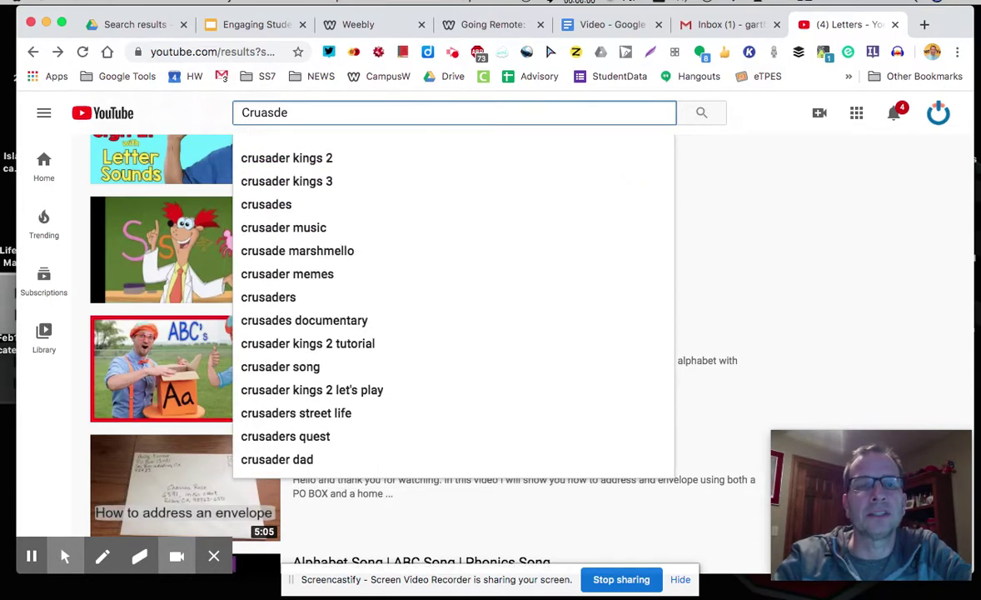
{"action": "type", "text": "s"}
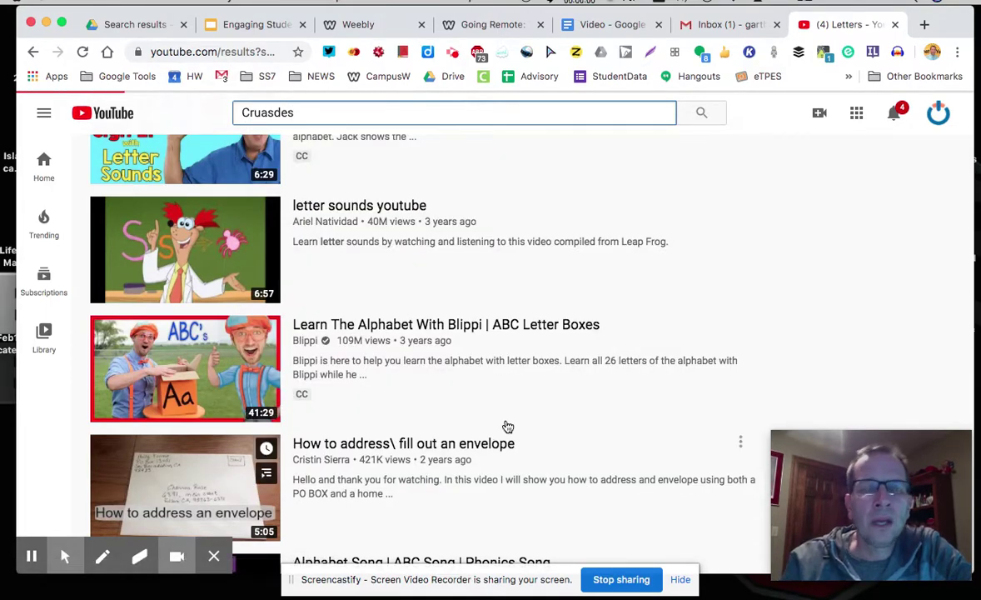
{"action": "key", "text": "Return"}
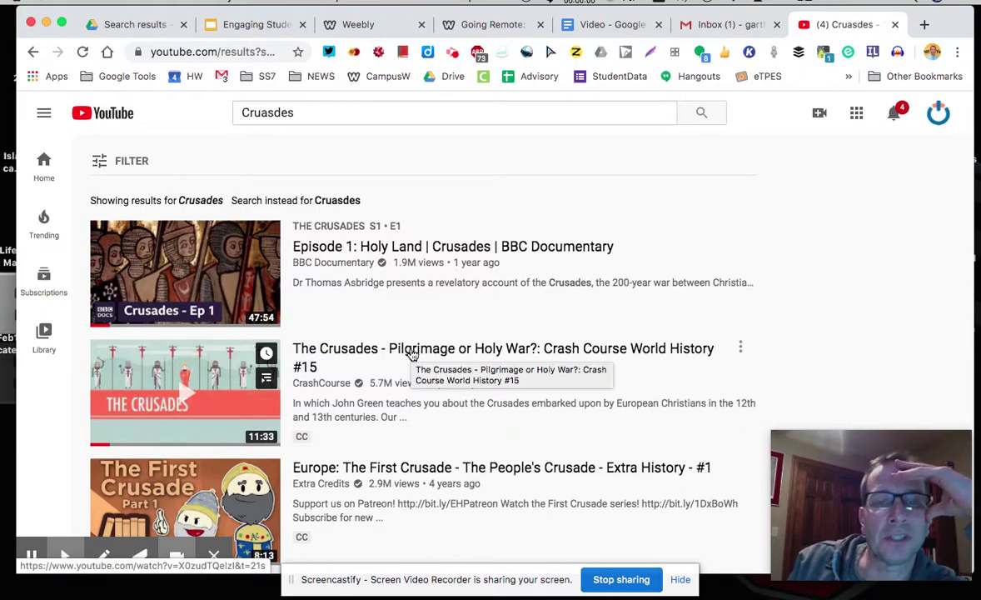
{"action": "scroll", "coordinate": [412, 355], "scroll_direction": "down", "scroll_amount": 2}
{"action": "scroll", "coordinate": [411, 355], "scroll_direction": "down", "scroll_amount": 1}
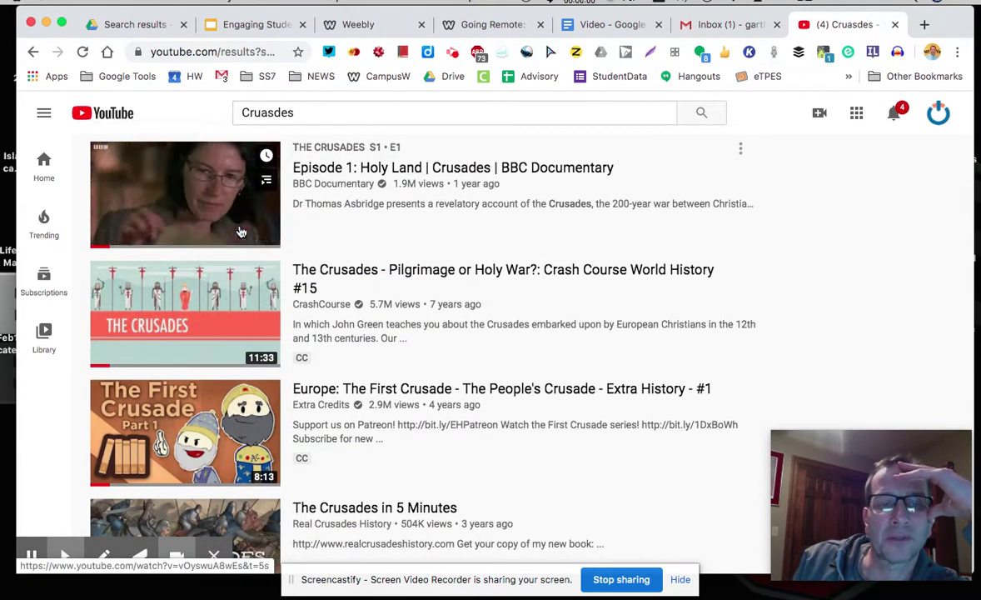
{"action": "left_click", "coordinate": [219, 445]}
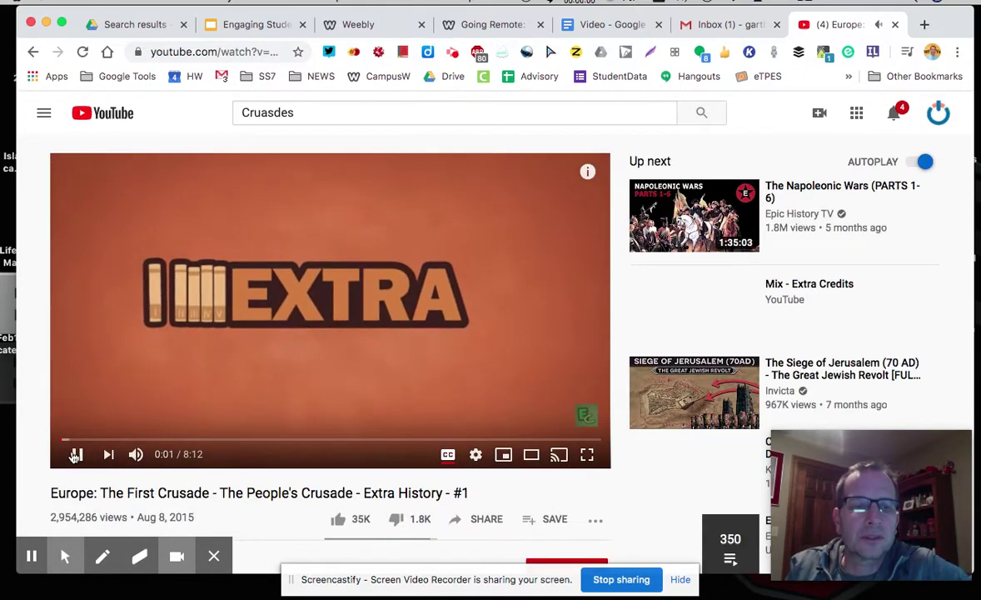
Step: Pause the video and save it to a new public playlist named 'Crusades 2'
{"action": "left_click", "coordinate": [77, 454]}
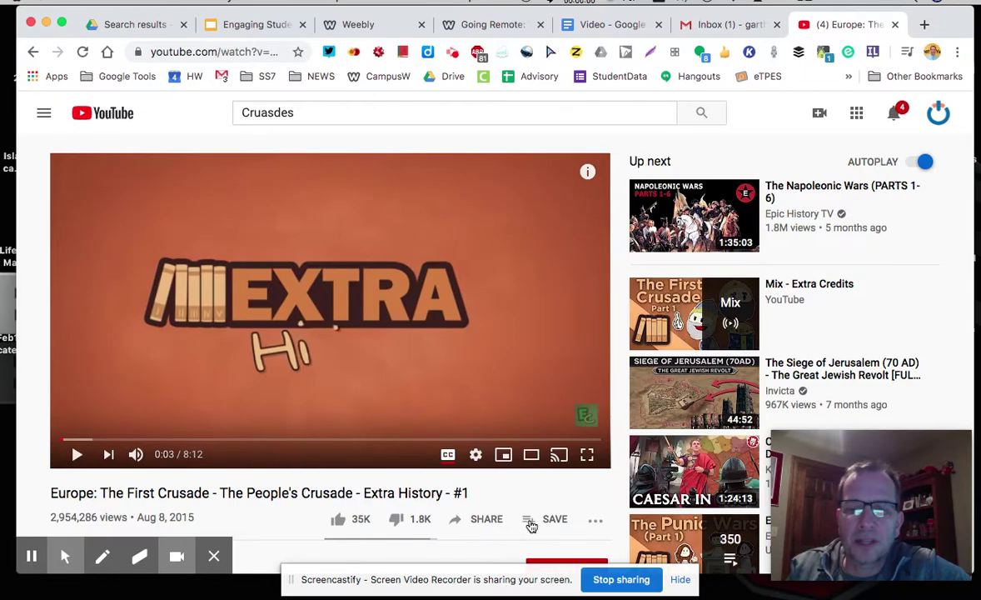
{"action": "left_click", "coordinate": [530, 523]}
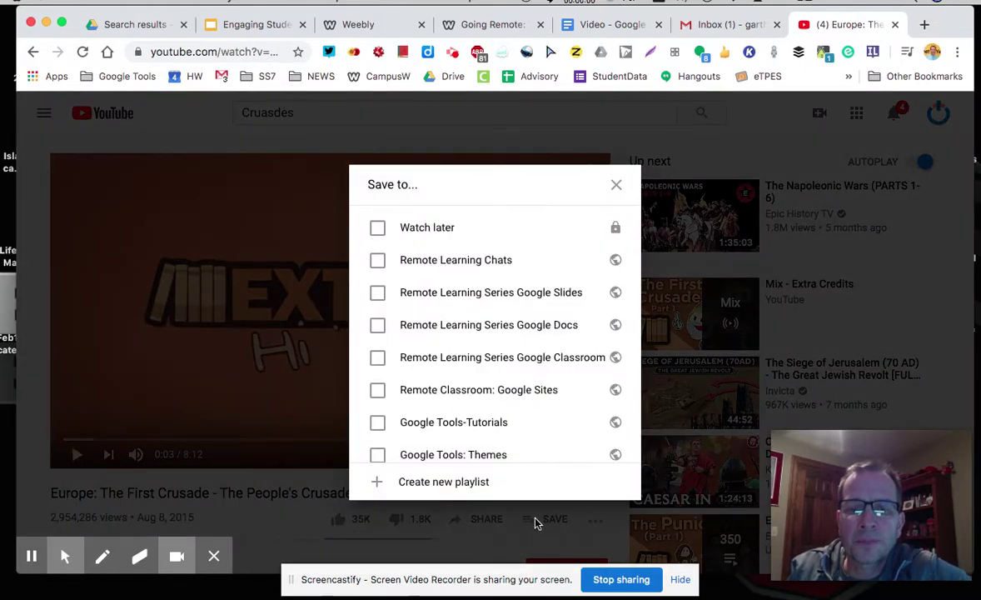
{"action": "scroll", "coordinate": [527, 382], "scroll_direction": "down", "scroll_amount": 1}
{"action": "scroll", "coordinate": [528, 381], "scroll_direction": "down", "scroll_amount": 3}
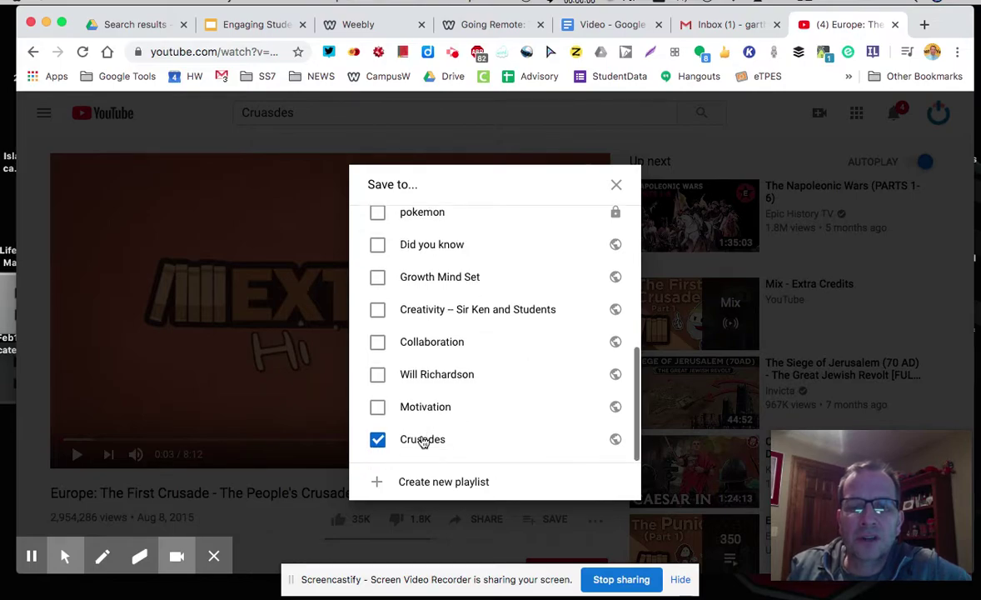
{"action": "left_click", "coordinate": [412, 483]}
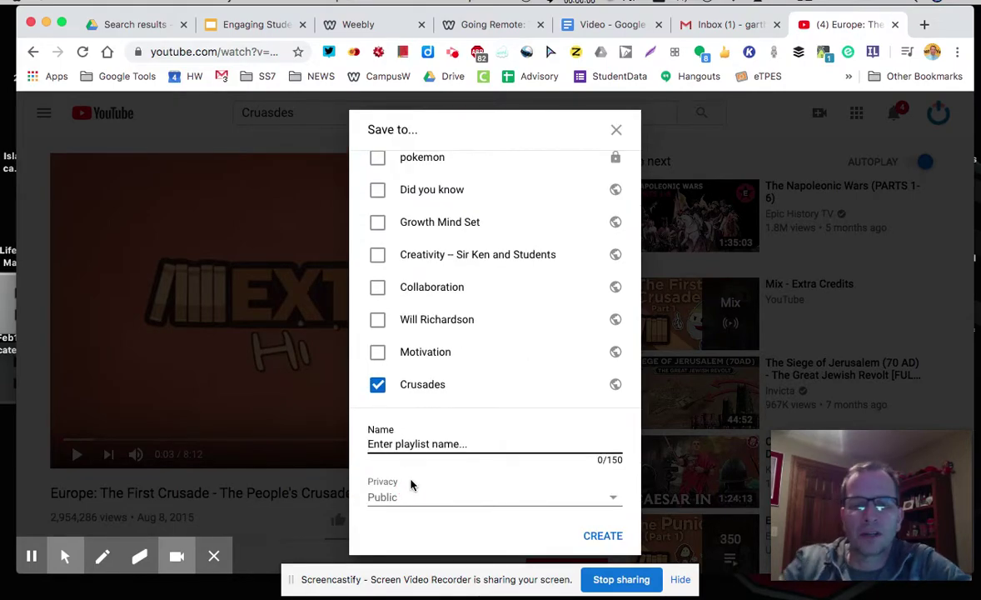
{"action": "type", "text": "Crusades 2"}
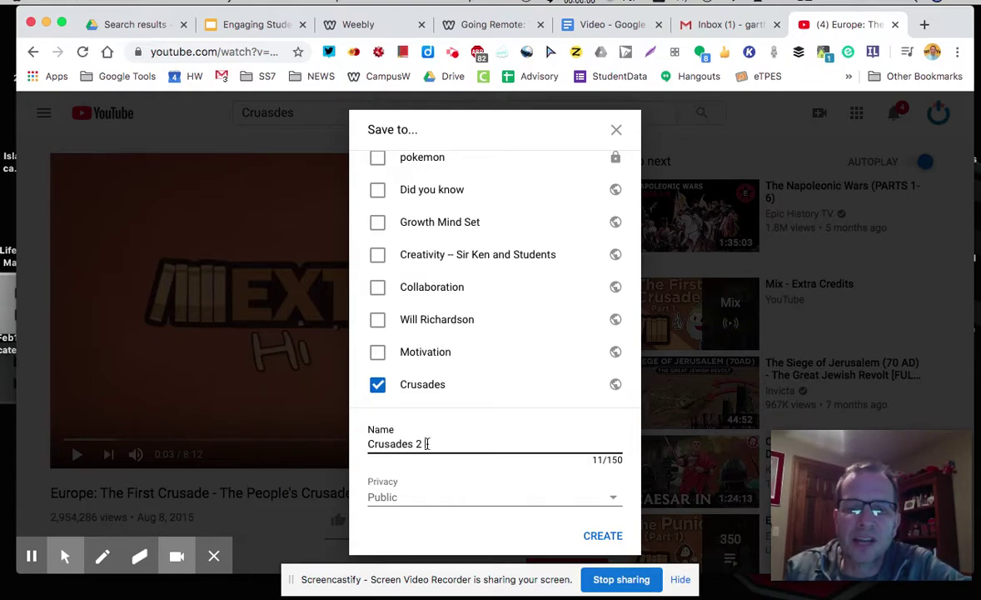
{"action": "left_click", "coordinate": [588, 536]}
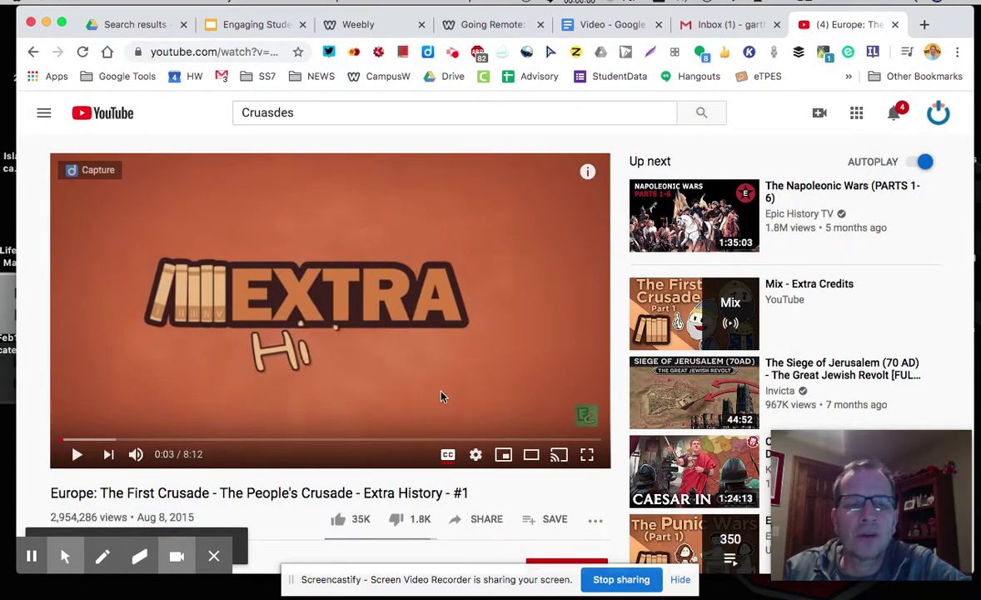
{"action": "left_click", "coordinate": [31, 53]}
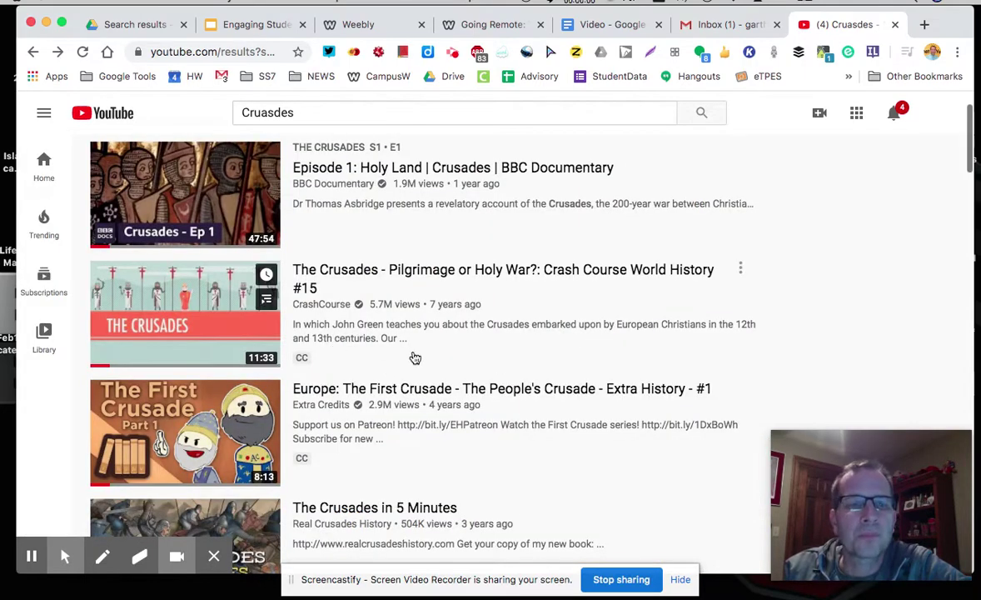
Step: Open 'The Crusades in 5 Minutes' from the results and pause it
{"action": "scroll", "coordinate": [415, 357], "scroll_direction": "down", "scroll_amount": 3}
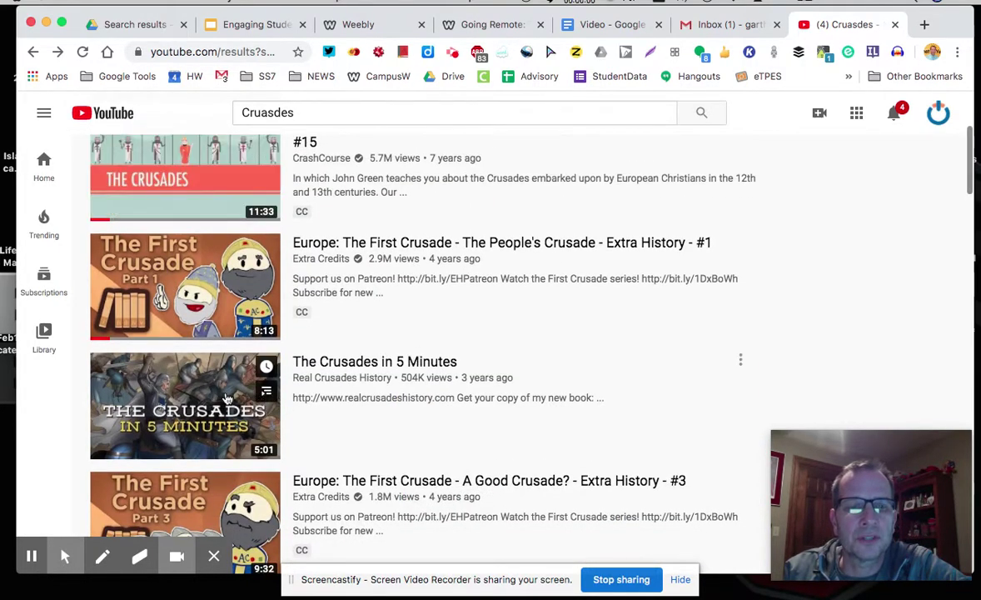
{"action": "left_click", "coordinate": [227, 400]}
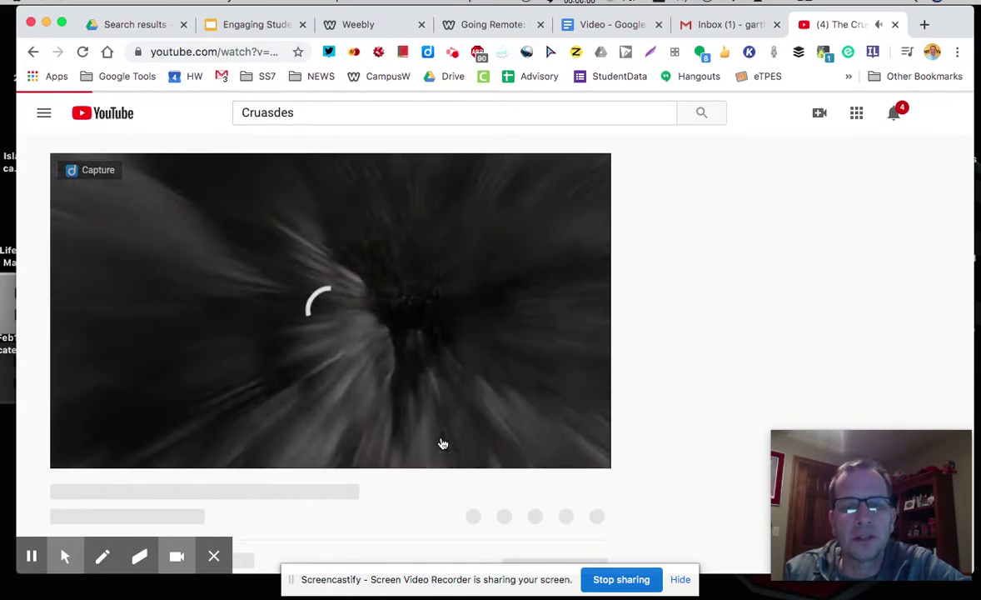
{"action": "scroll", "coordinate": [78, 461], "scroll_direction": "down", "scroll_amount": 3}
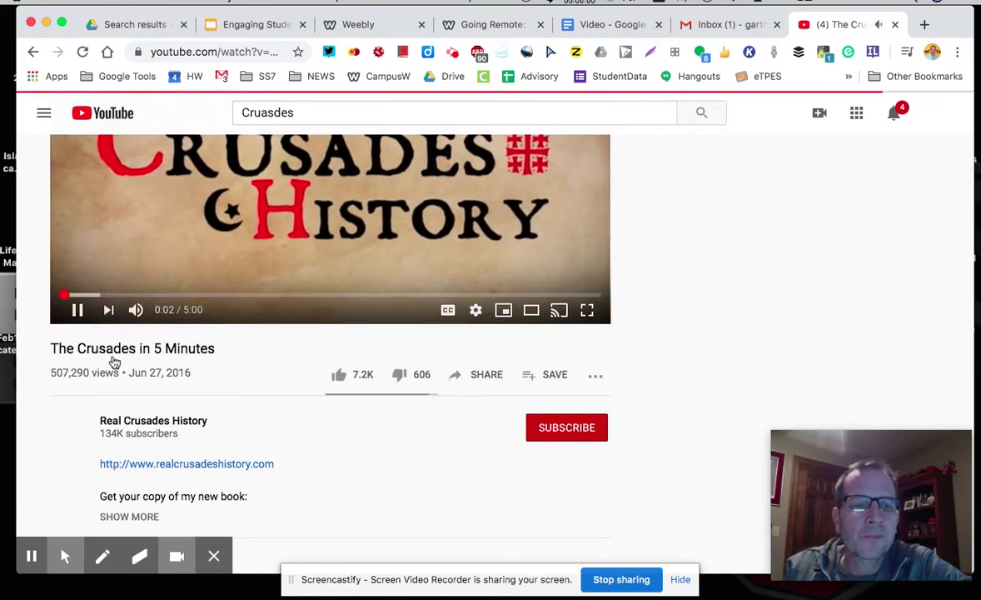
{"action": "left_click", "coordinate": [78, 309]}
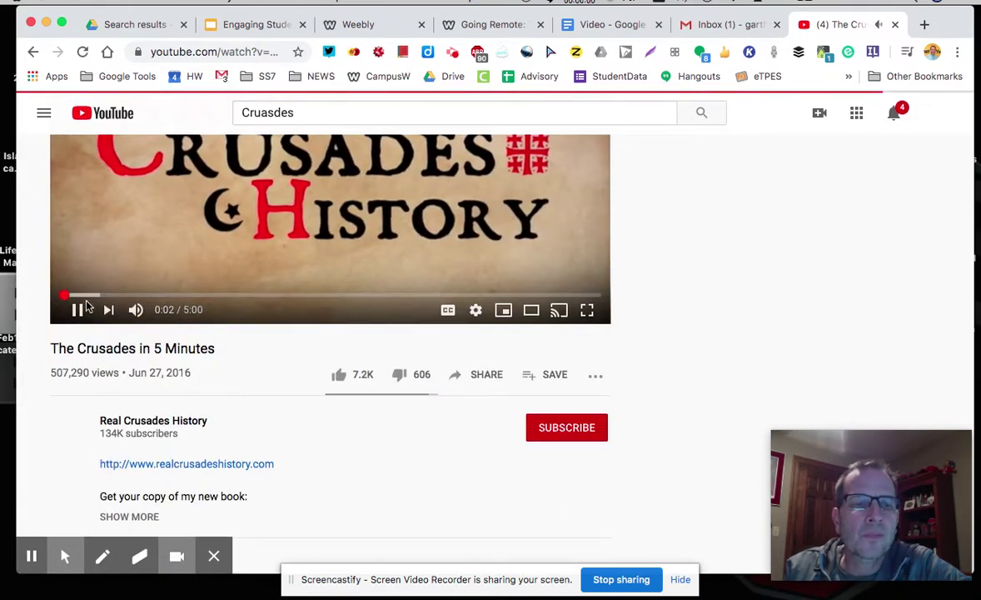
Step: Add 'The Crusades in 5 Minutes' to the Crusades 2 playlist
{"action": "left_click", "coordinate": [534, 379]}
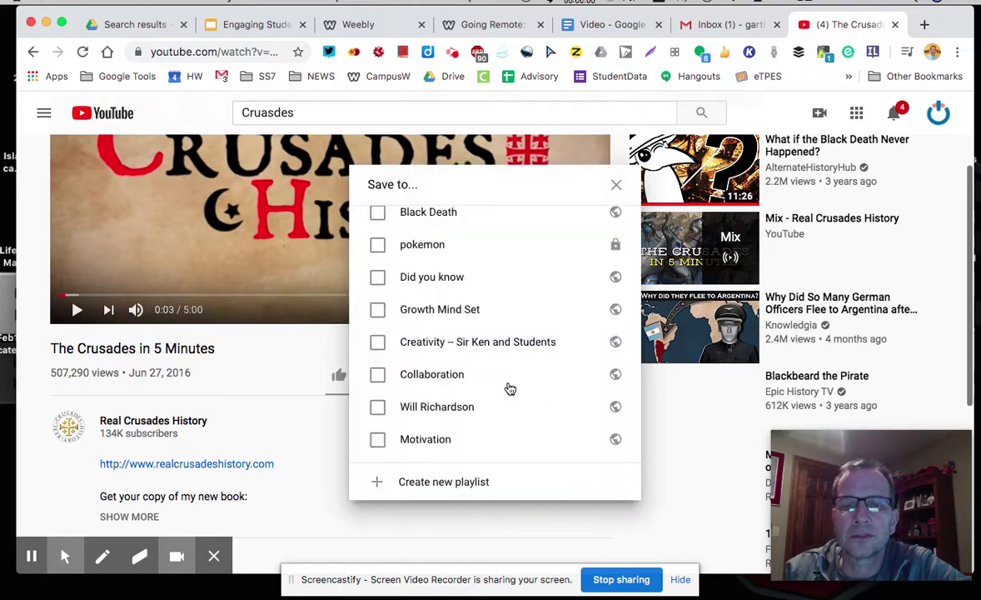
{"action": "key", "text": "Escape"}
{"action": "scroll", "coordinate": [495, 397], "scroll_direction": "down", "scroll_amount": 15}
{"action": "scroll", "coordinate": [524, 379], "scroll_direction": "up", "scroll_amount": 15}
{"action": "scroll", "coordinate": [525, 380], "scroll_direction": "down", "scroll_amount": 1}
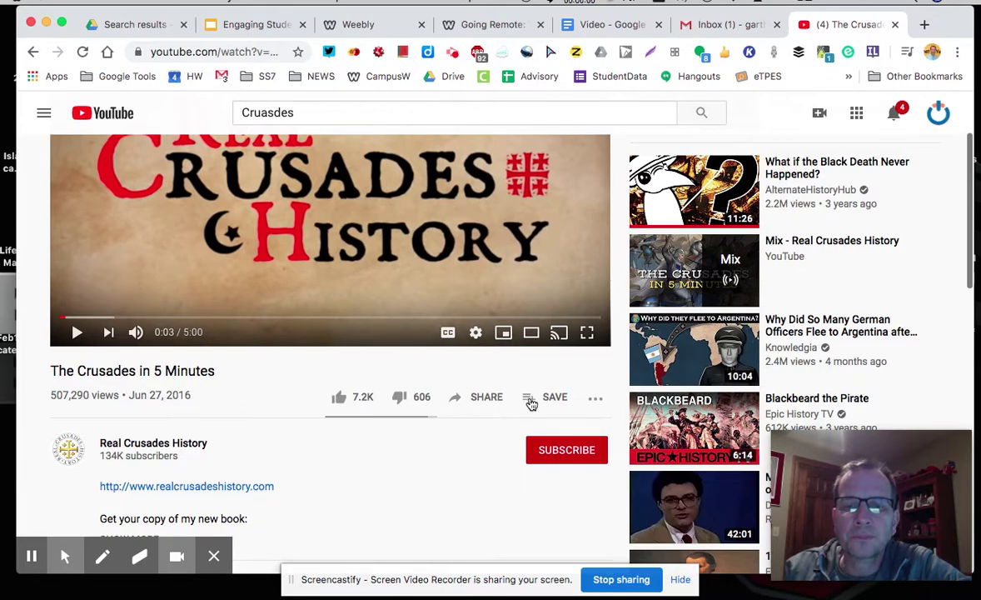
{"action": "left_click", "coordinate": [537, 400]}
{"action": "scroll", "coordinate": [537, 402], "scroll_direction": "down", "scroll_amount": 1}
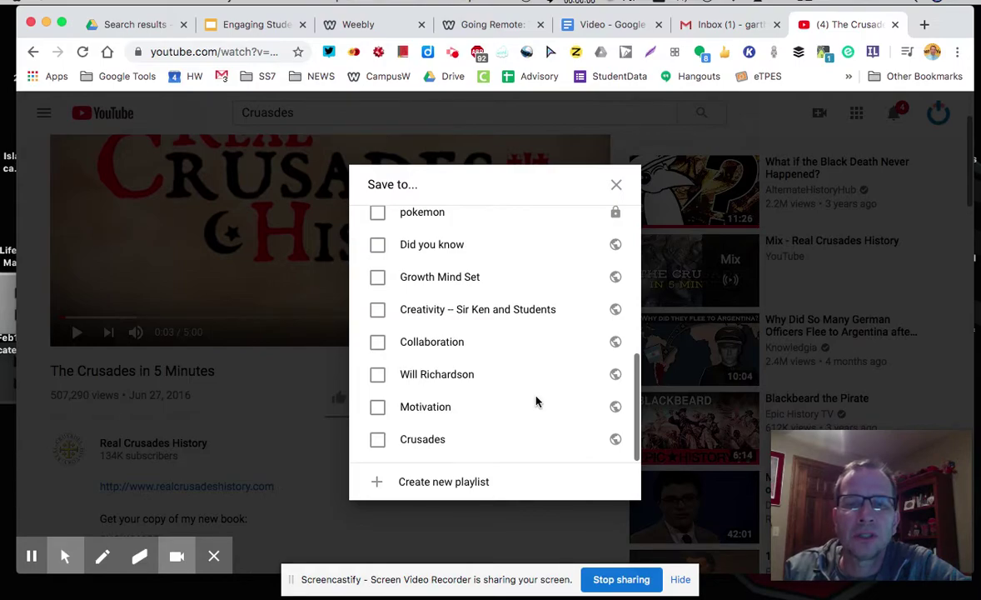
{"action": "scroll", "coordinate": [536, 402], "scroll_direction": "up", "scroll_amount": 5}
{"action": "scroll", "coordinate": [536, 401], "scroll_direction": "up", "scroll_amount": 1}
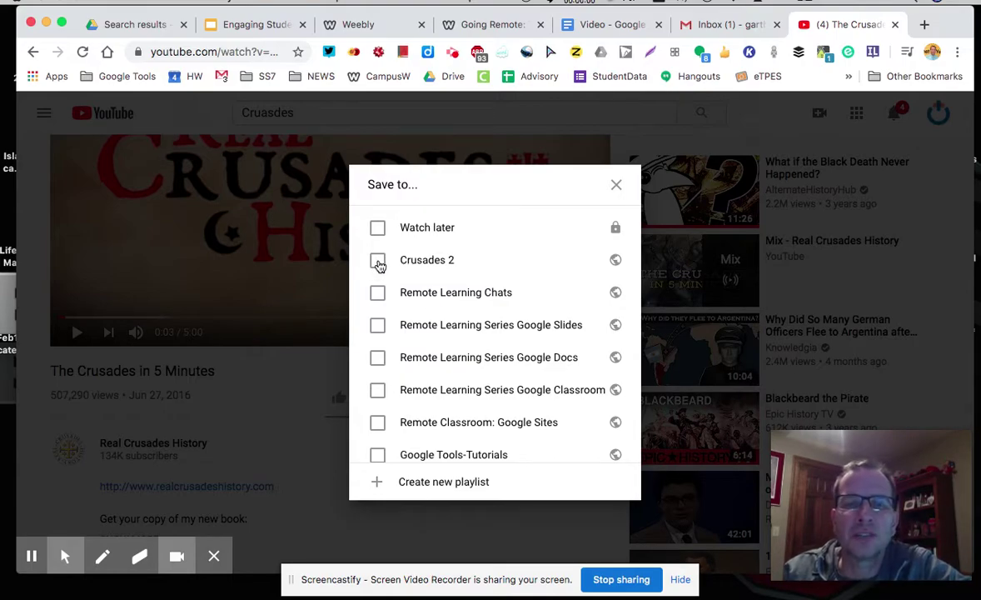
{"action": "left_click", "coordinate": [378, 262]}
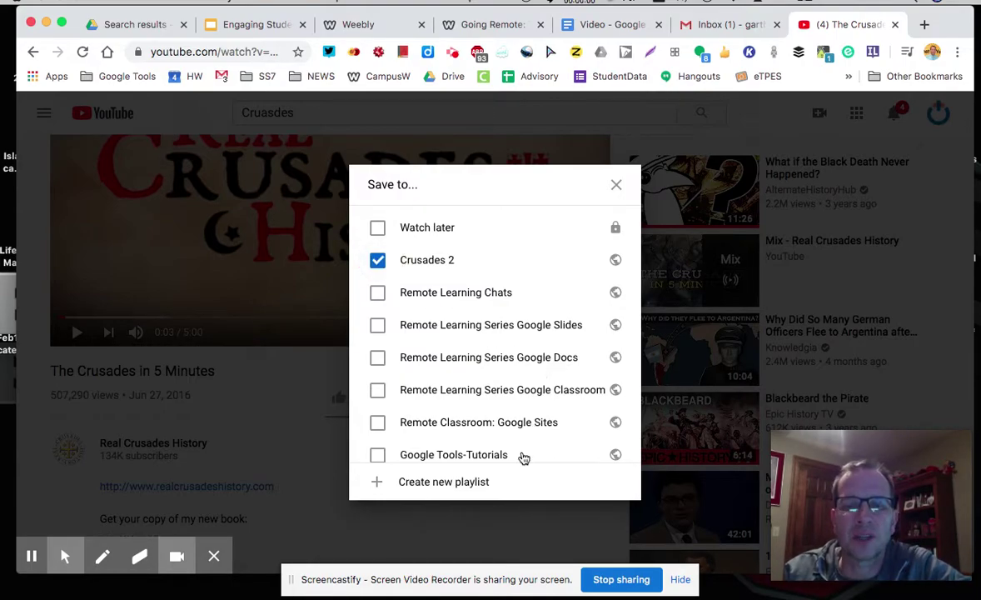
{"action": "left_click", "coordinate": [546, 524]}
Step: Return to the Crusades search results and browse the list
{"action": "left_click", "coordinate": [35, 52]}
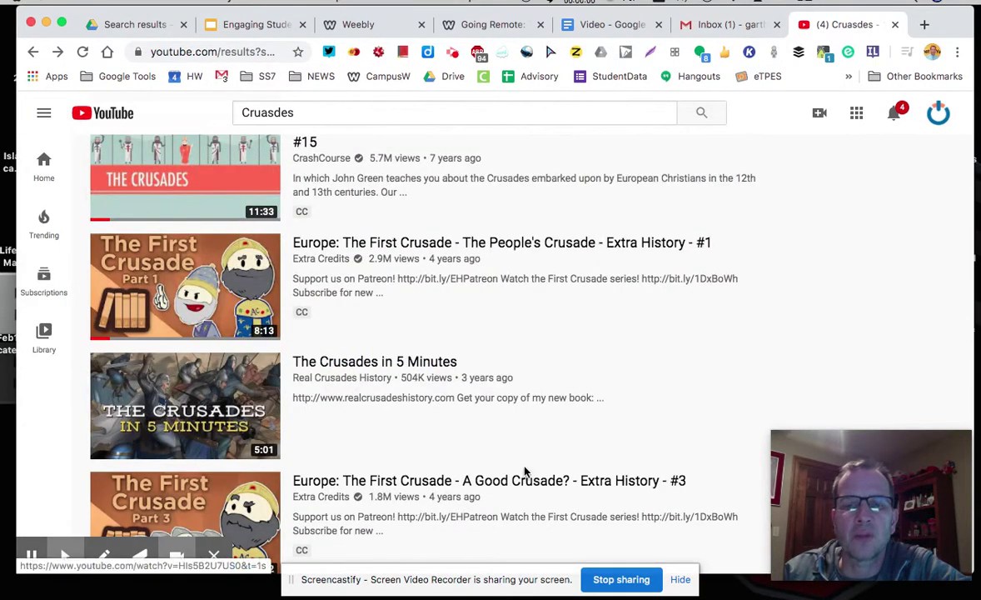
{"action": "scroll", "coordinate": [524, 472], "scroll_direction": "down", "scroll_amount": 3}
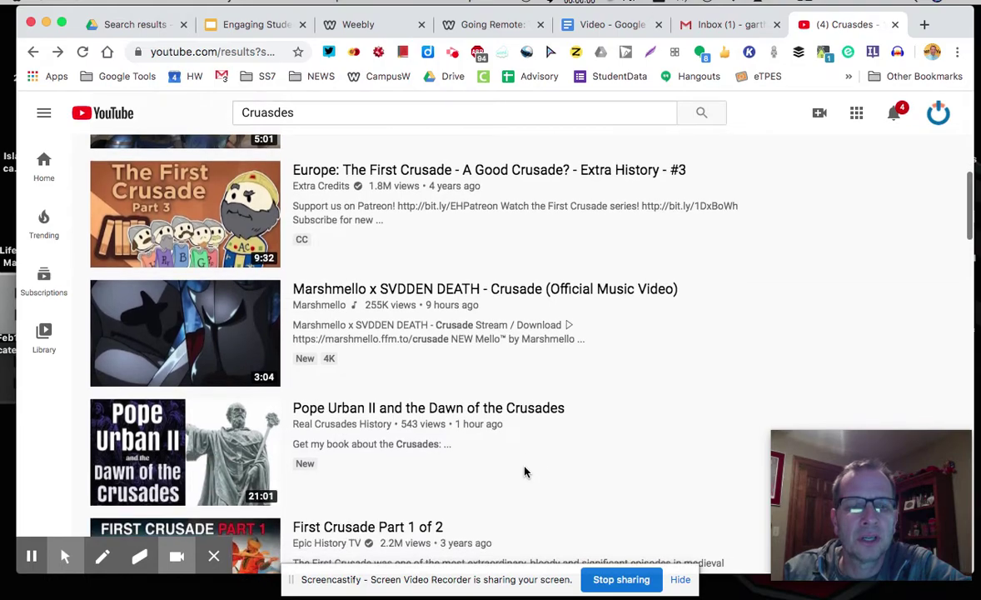
{"action": "scroll", "coordinate": [524, 472], "scroll_direction": "down", "scroll_amount": 2}
{"action": "scroll", "coordinate": [526, 472], "scroll_direction": "up", "scroll_amount": 1}
Step: Open 'Pope Urban II and the Dawn of the Crusades', pause it, and add it to Crusades 2
{"action": "left_click", "coordinate": [206, 368]}
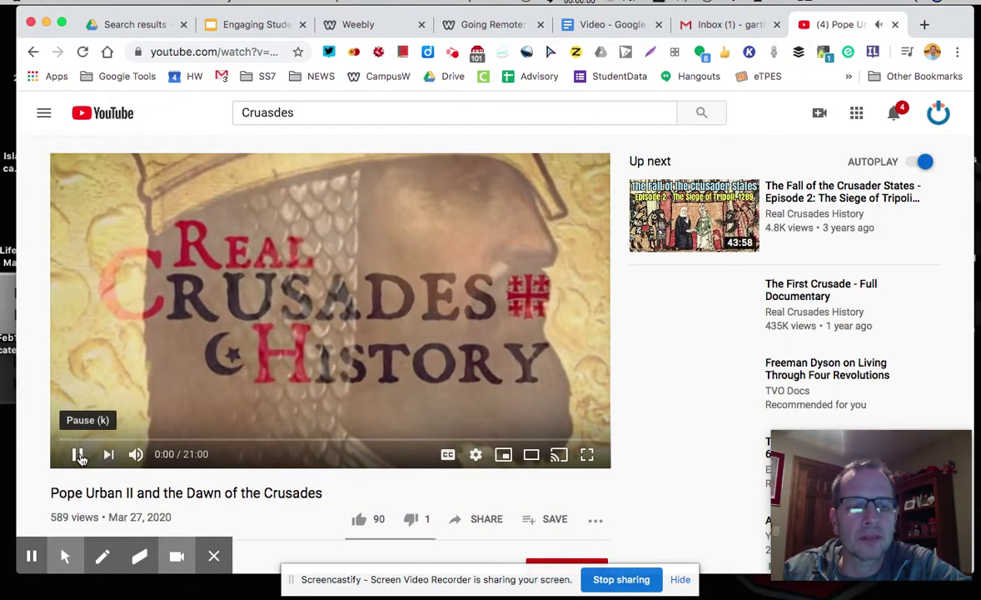
{"action": "left_click", "coordinate": [78, 455]}
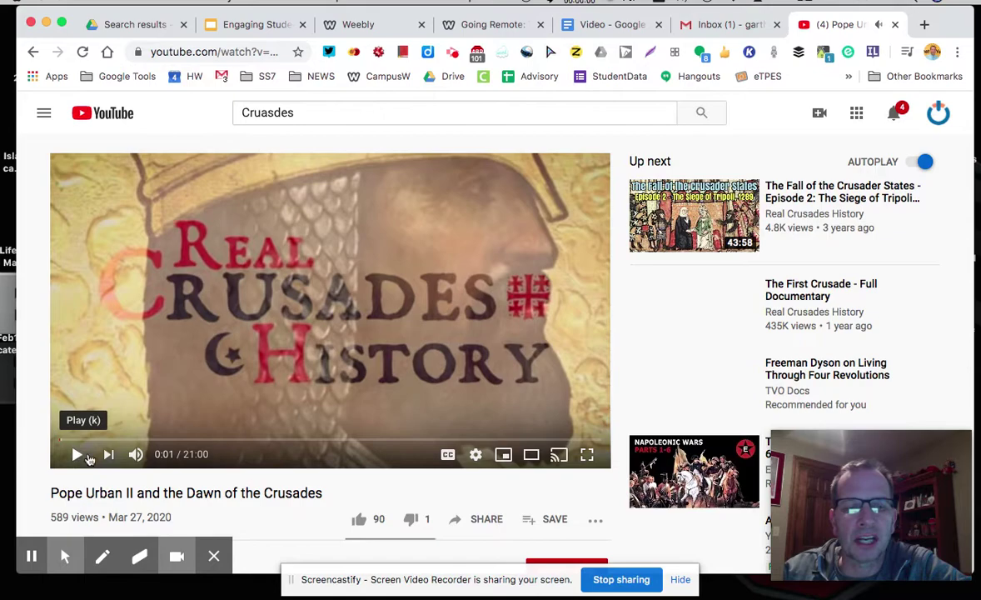
{"action": "left_click", "coordinate": [531, 521]}
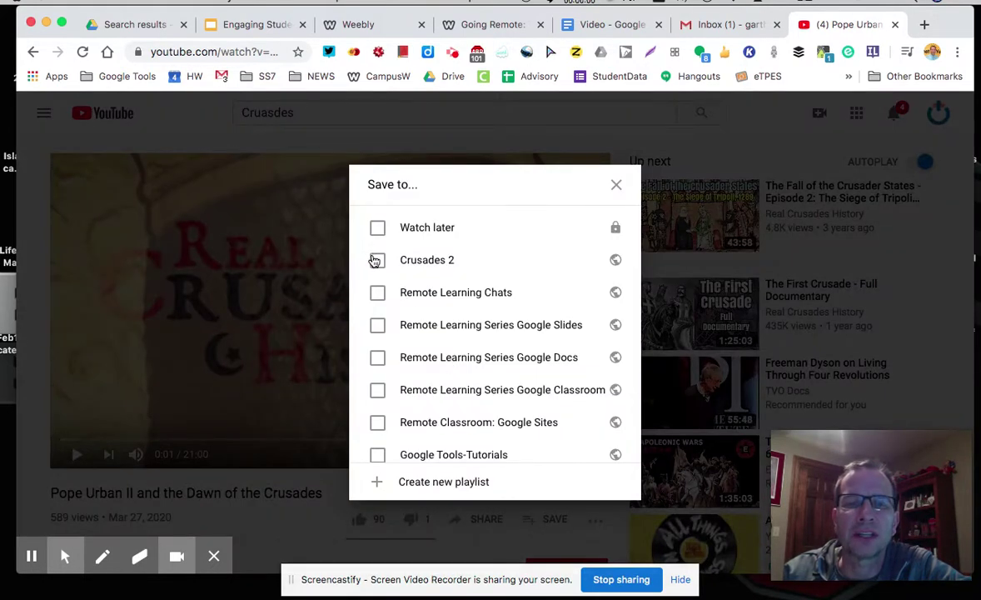
{"action": "left_click", "coordinate": [377, 261]}
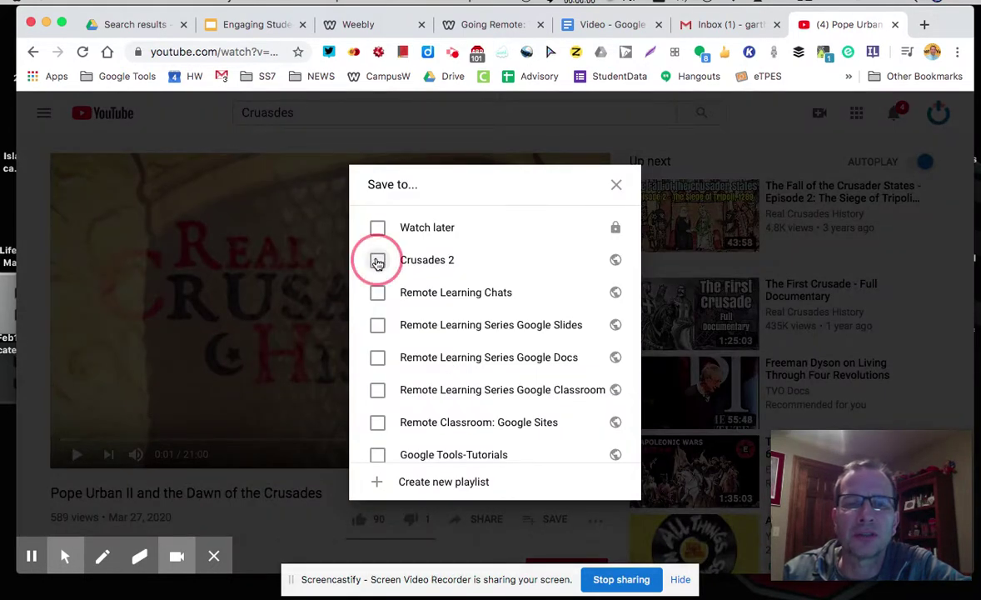
{"action": "left_click", "coordinate": [574, 539]}
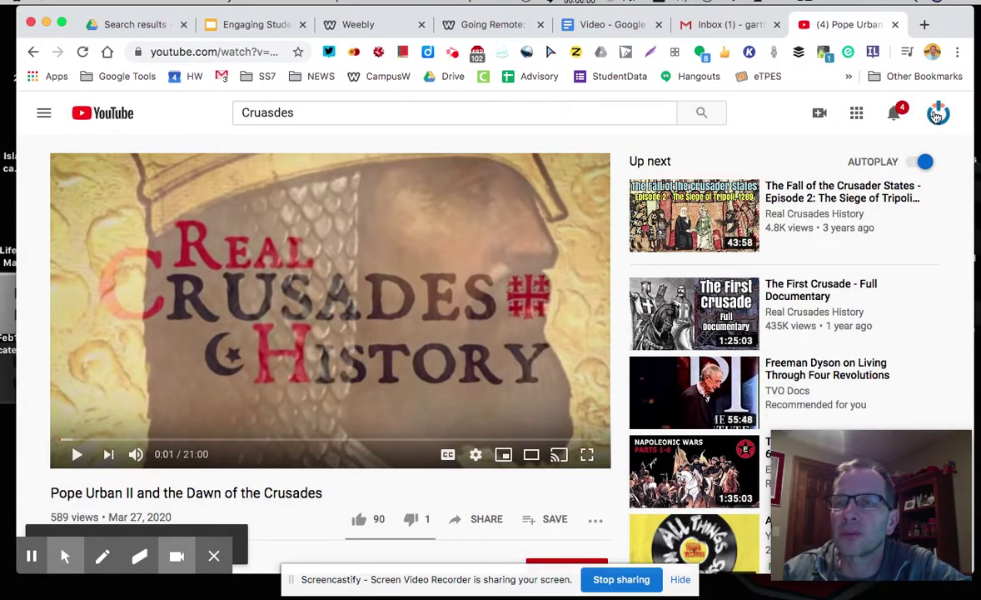
Step: From your channel's playlists, open Crusades 2 and play all three videos
{"action": "left_click", "coordinate": [937, 115]}
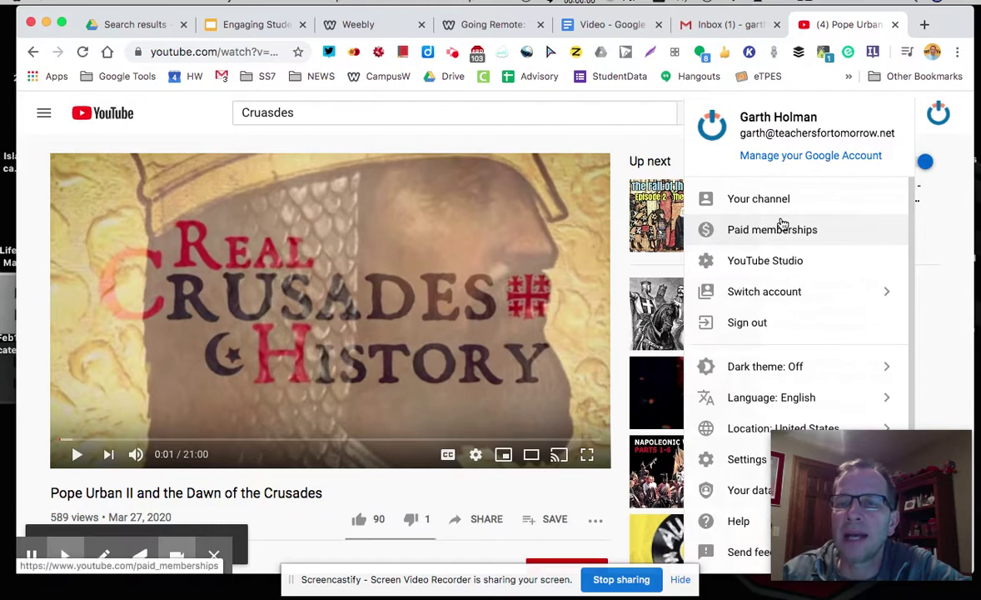
{"action": "left_click", "coordinate": [758, 200]}
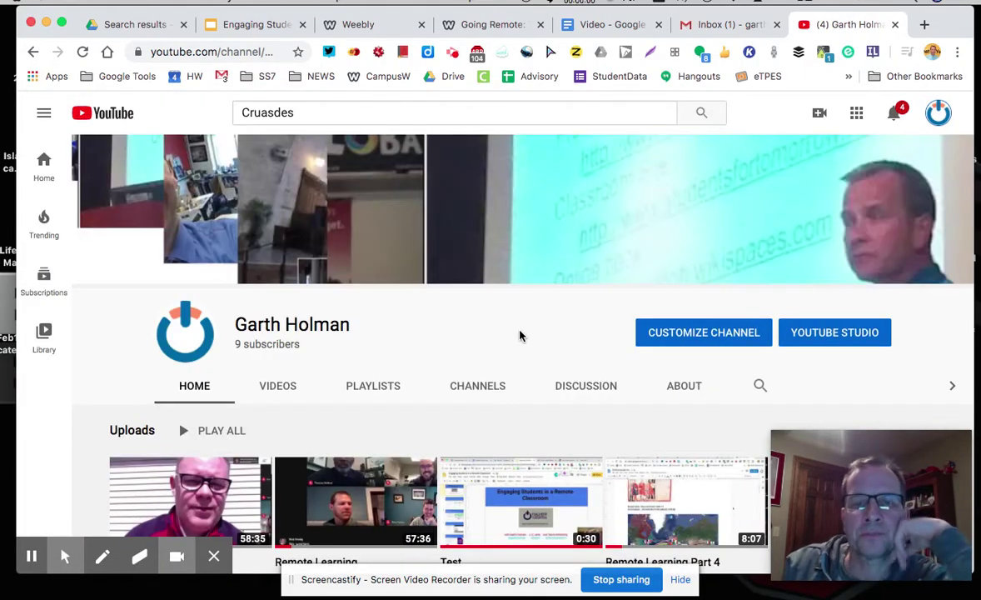
{"action": "left_click", "coordinate": [379, 387]}
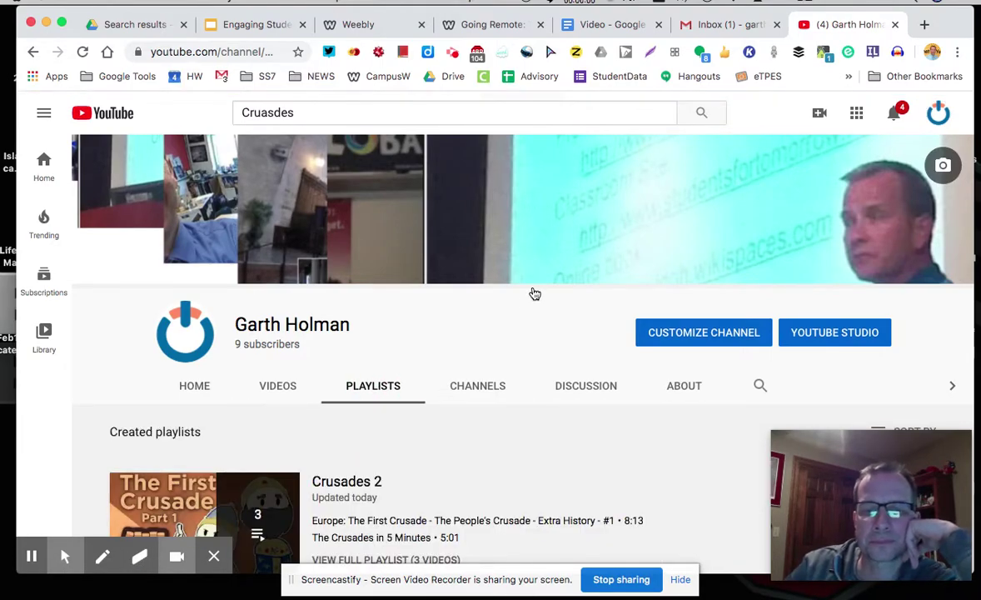
{"action": "scroll", "coordinate": [534, 294], "scroll_direction": "down", "scroll_amount": 3}
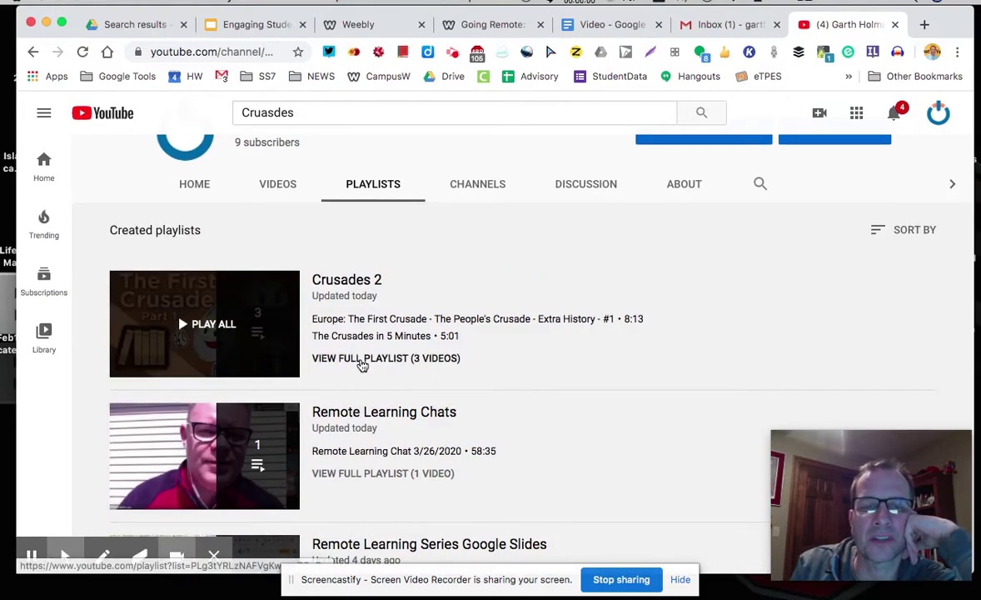
{"action": "left_click", "coordinate": [362, 362]}
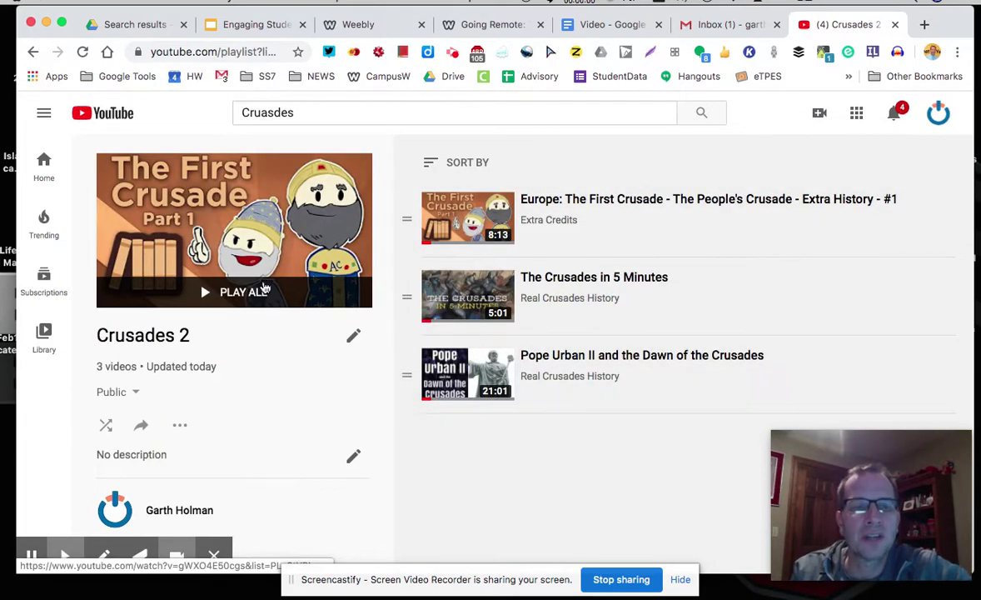
{"action": "left_click", "coordinate": [206, 296]}
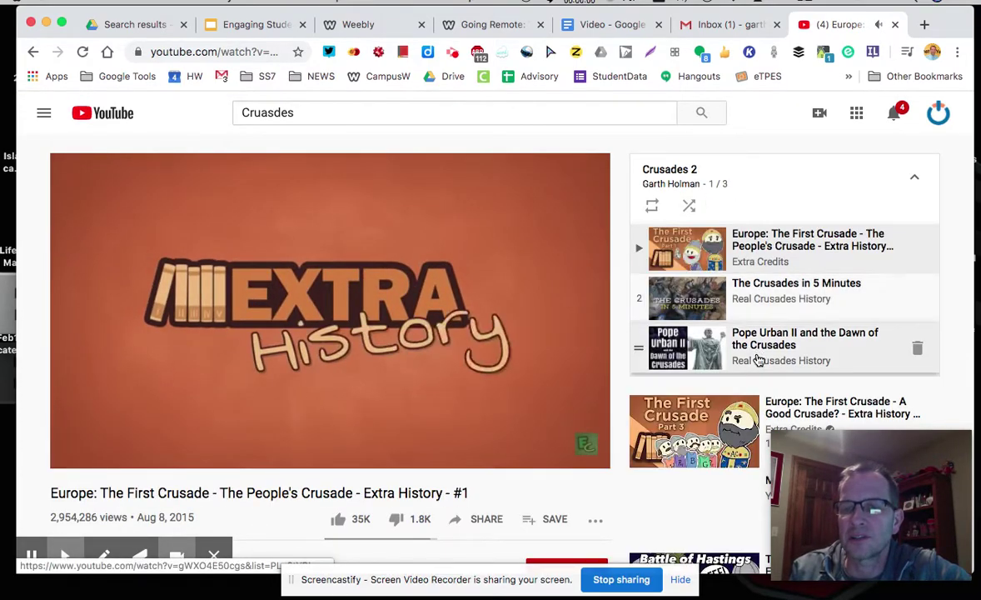
Step: Pause the playlist video at 0:11, dismiss the time-limit warning, and stop recording
{"action": "left_click", "coordinate": [250, 51]}
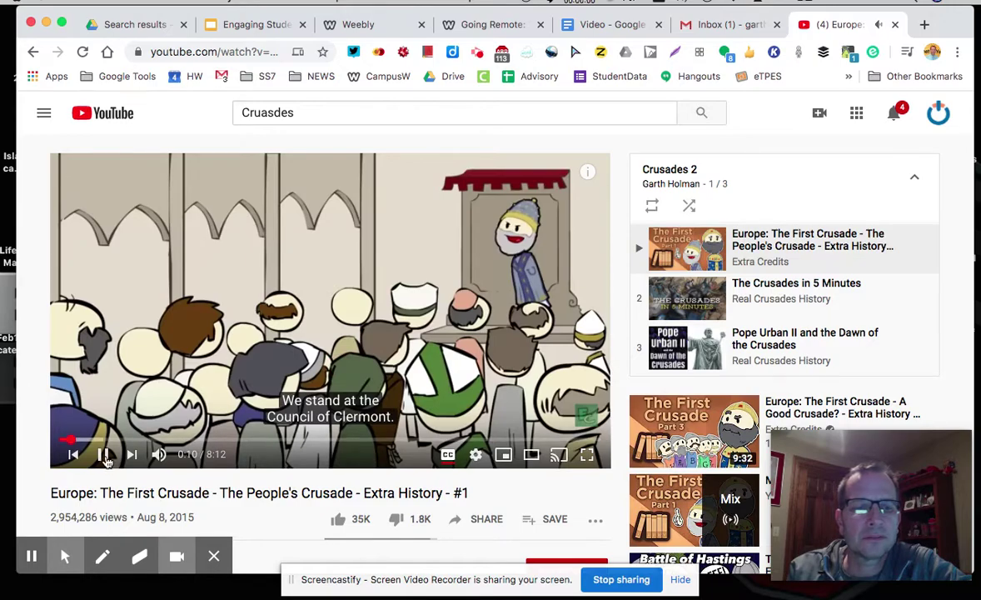
{"action": "key", "text": "space"}
{"action": "left_click", "coordinate": [223, 52]}
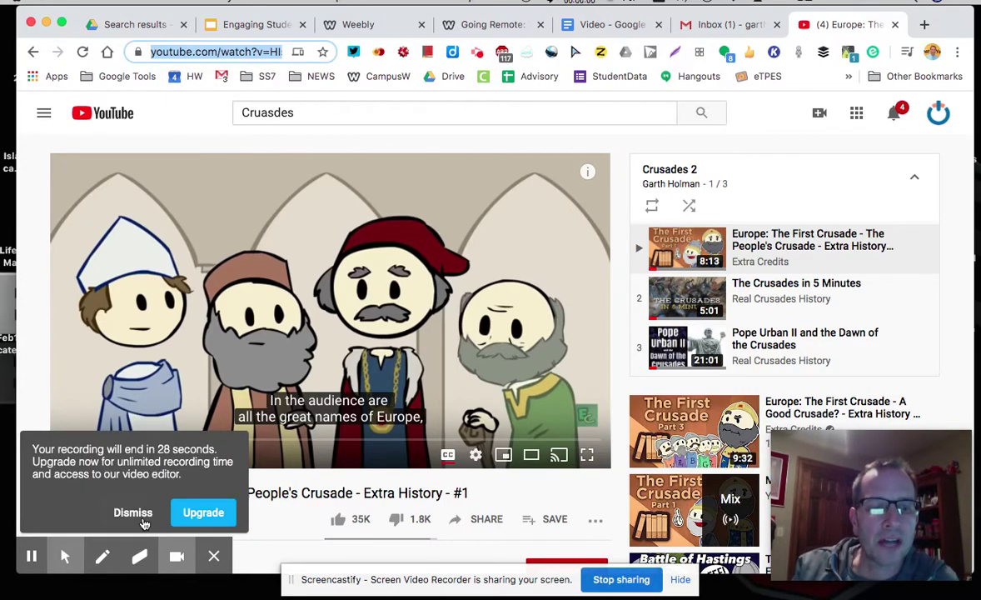
{"action": "left_click", "coordinate": [140, 516]}
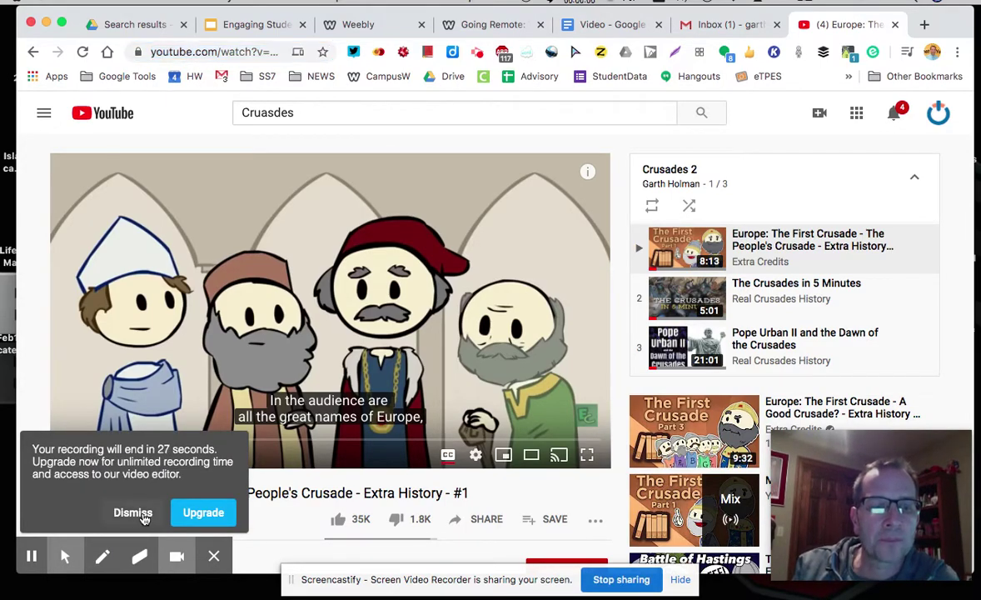
{"action": "left_click", "coordinate": [621, 579]}
Step: Stop sharing and rename the recording 'Part 2: Play list and upload'
{"action": "mouse_move", "coordinate": [587, 419]}
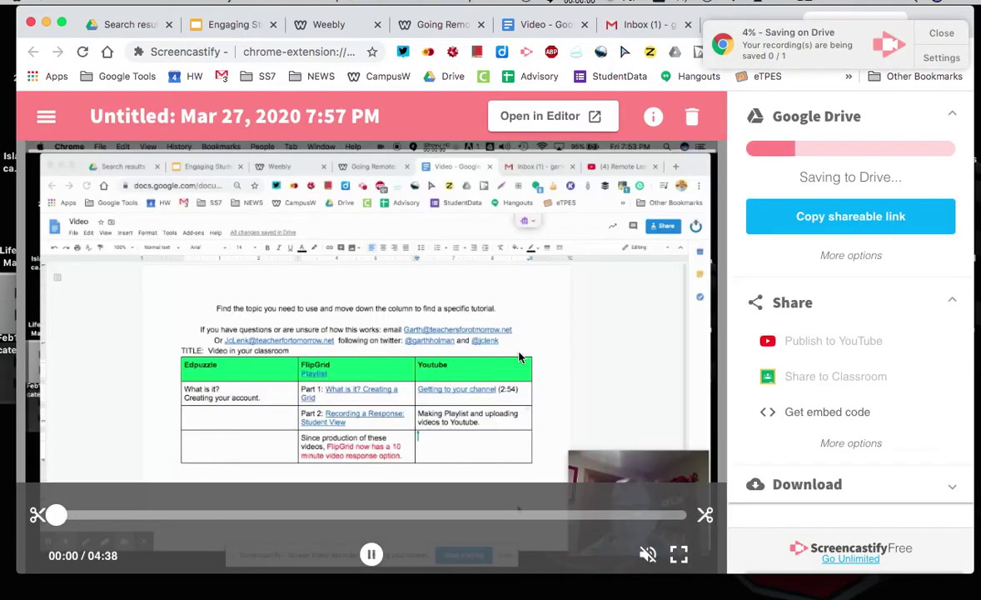
{"action": "left_click", "coordinate": [292, 120]}
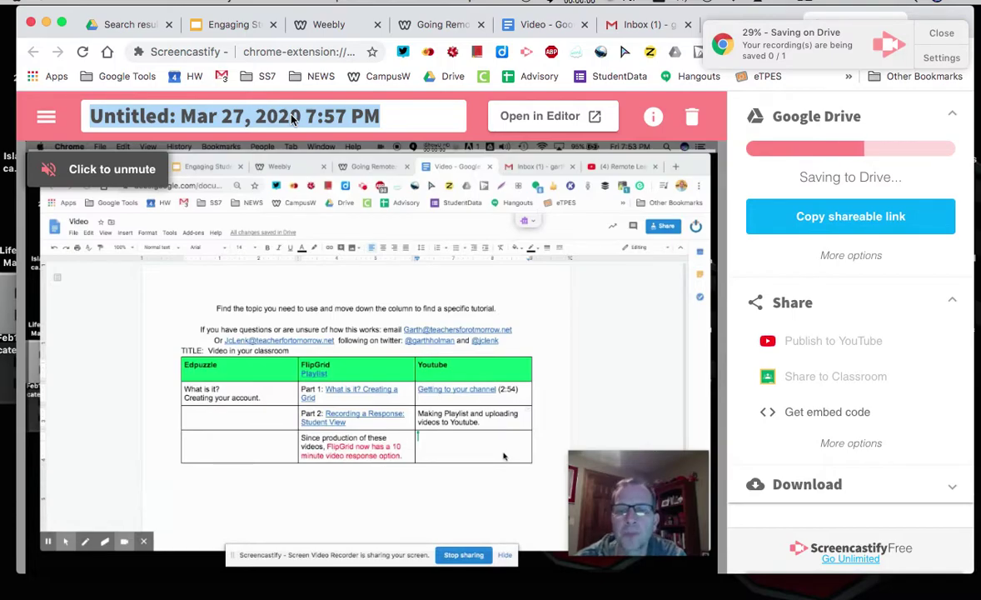
{"action": "type", "text": "Part 2:"}
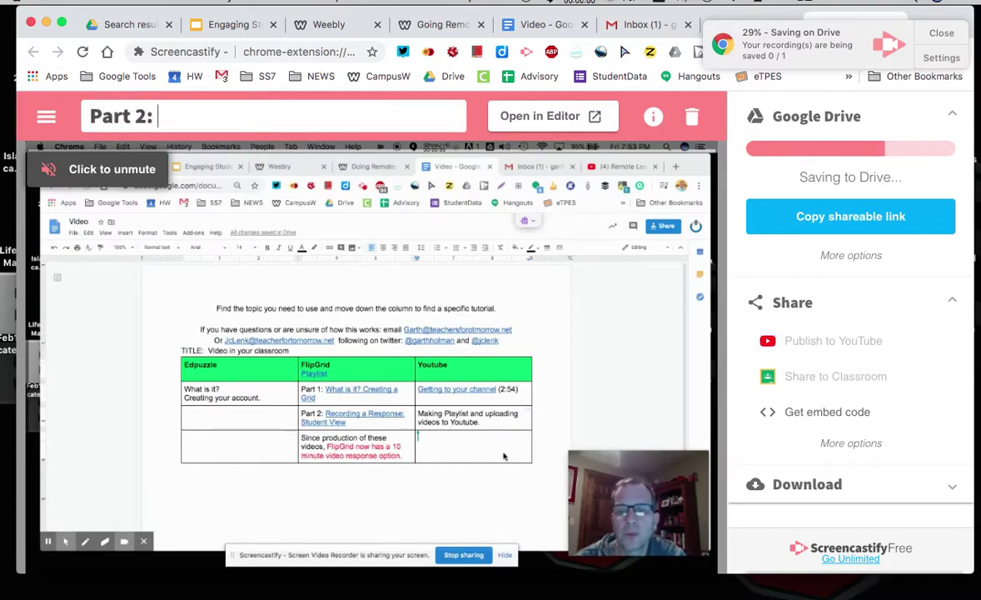
{"action": "type", "text": " PPla"}
{"action": "key", "text": "BackSpace"}
{"action": "key", "text": "BackSpace"}
{"action": "key", "text": "BackSpace"}
{"action": "type", "text": "l"}
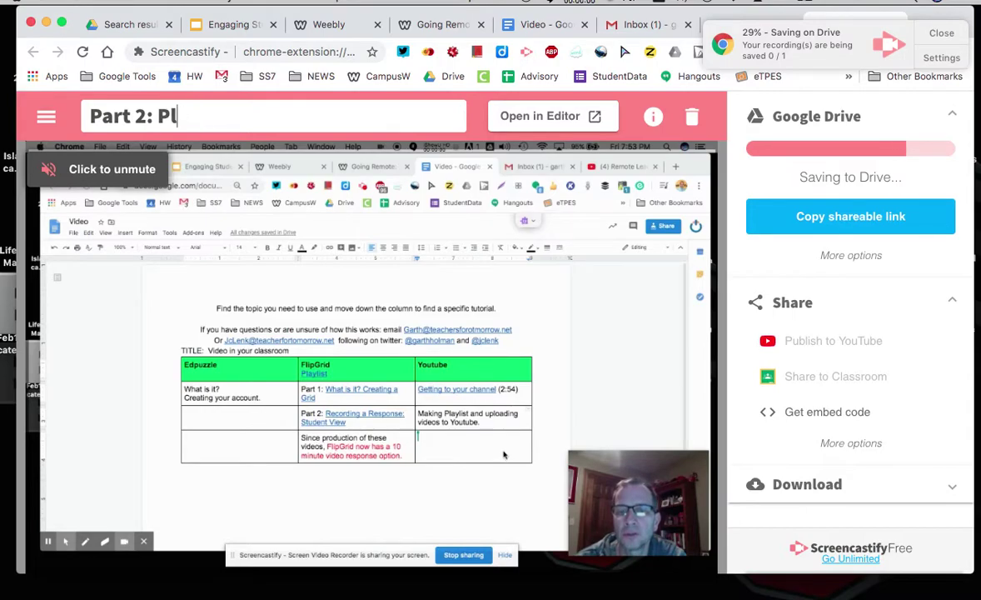
{"action": "type", "text": "ay list and"}
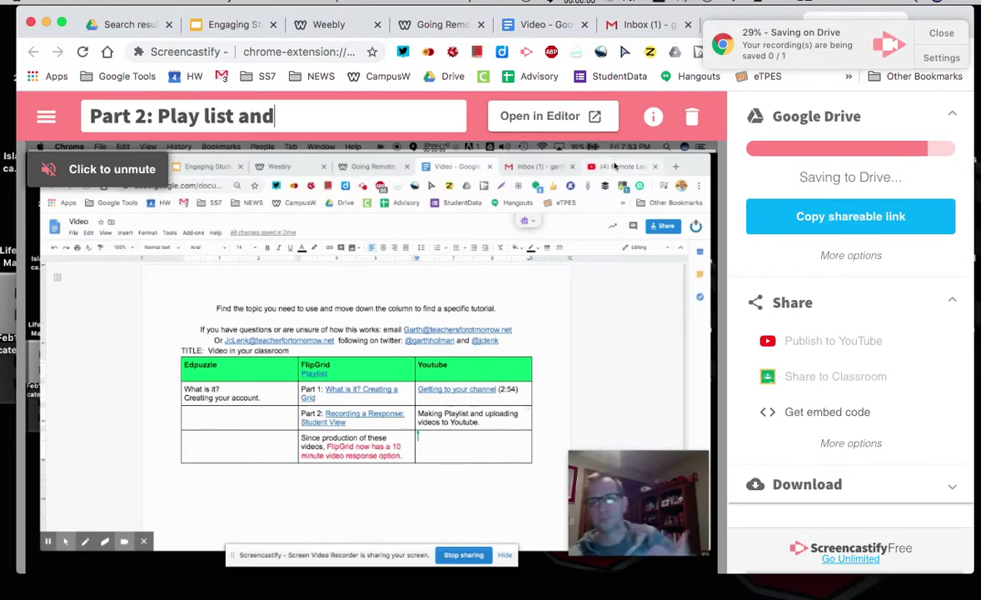
{"action": "type", "text": " upload"}
{"action": "key", "text": "BackSpace"}
{"action": "type", "text": "ad"}
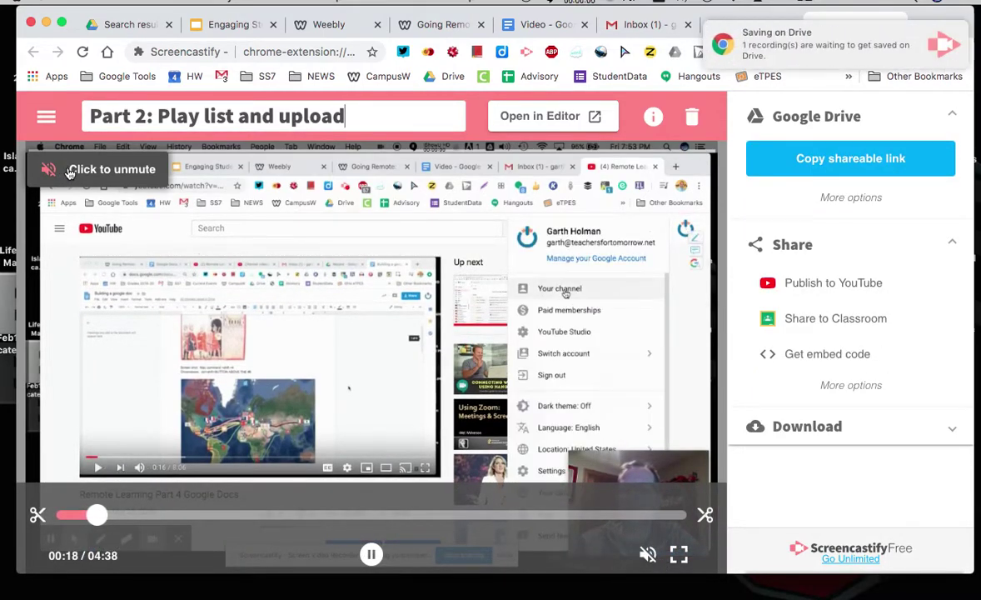
{"action": "left_click", "coordinate": [440, 277]}
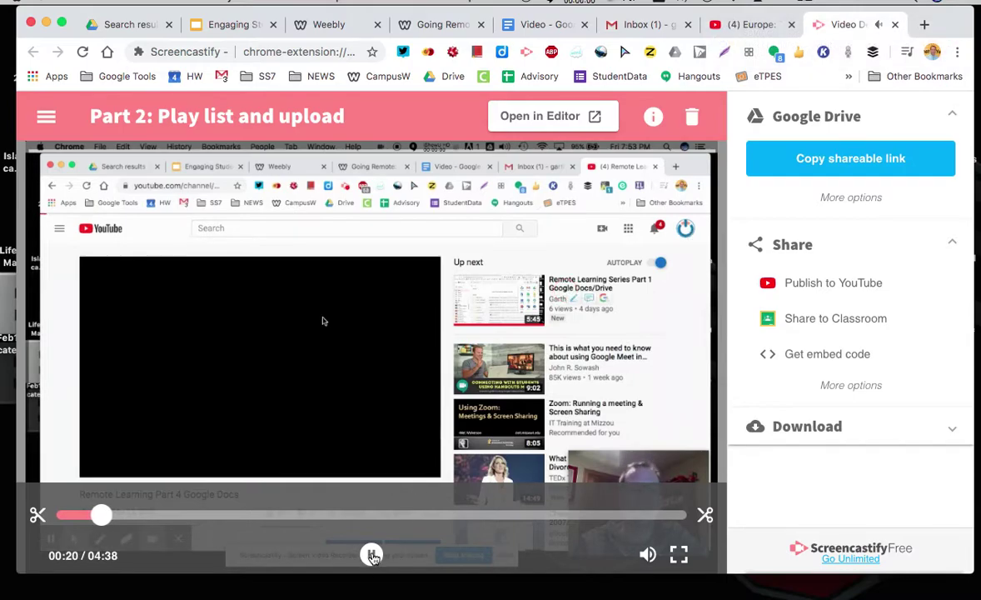
Step: Preview the recording at 3:07 and 3:52, then start publishing it to YouTube
{"action": "left_click", "coordinate": [373, 554]}
{"action": "left_click", "coordinate": [481, 515]}
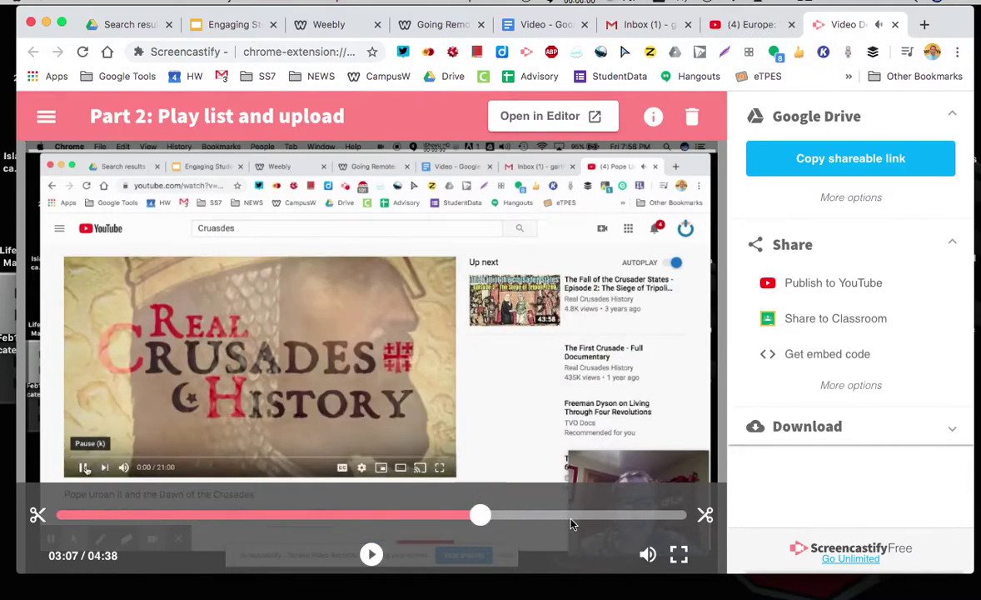
{"action": "left_click", "coordinate": [583, 515]}
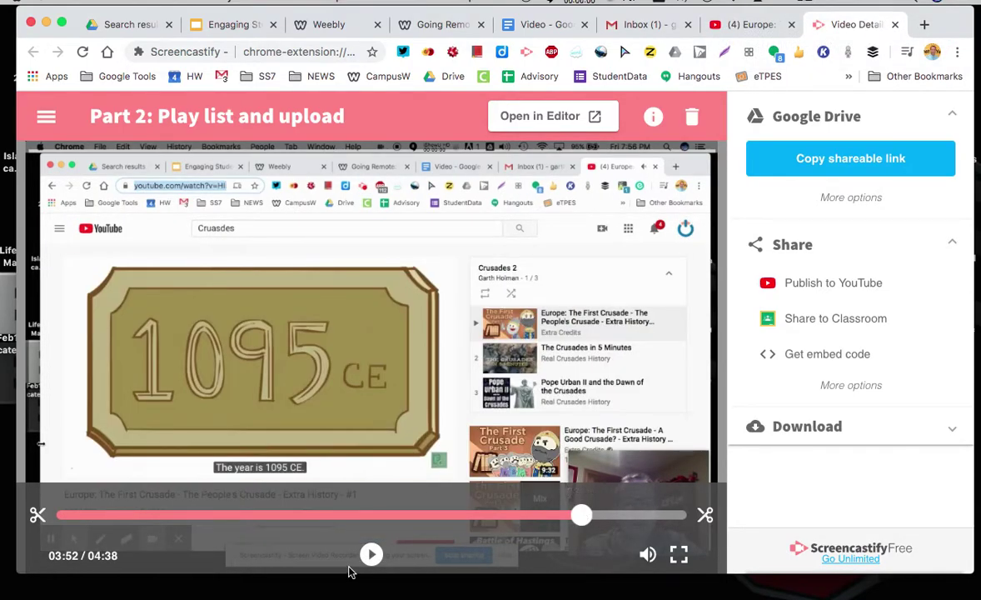
{"action": "left_click", "coordinate": [371, 556]}
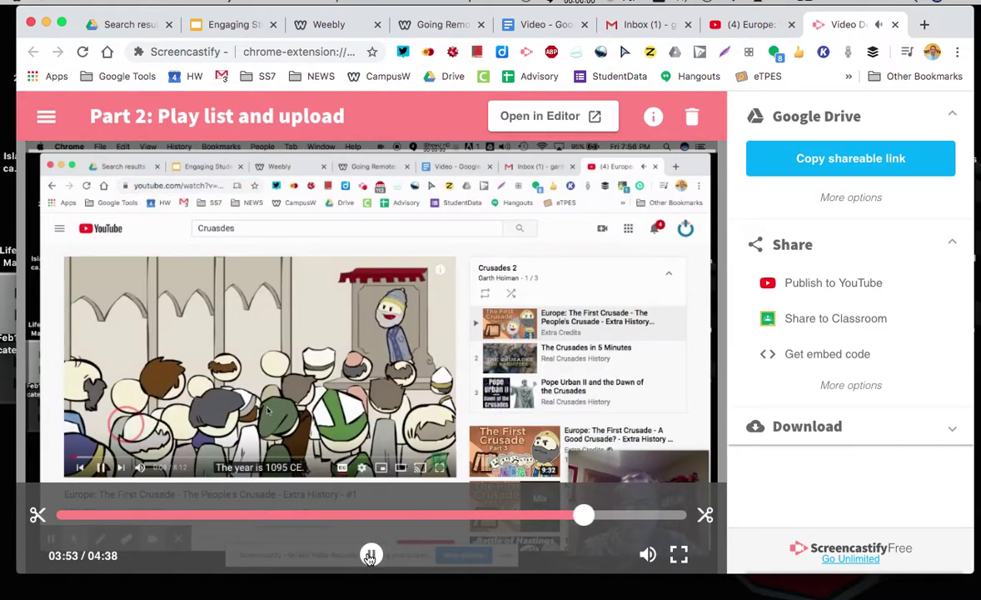
{"action": "left_click", "coordinate": [370, 556]}
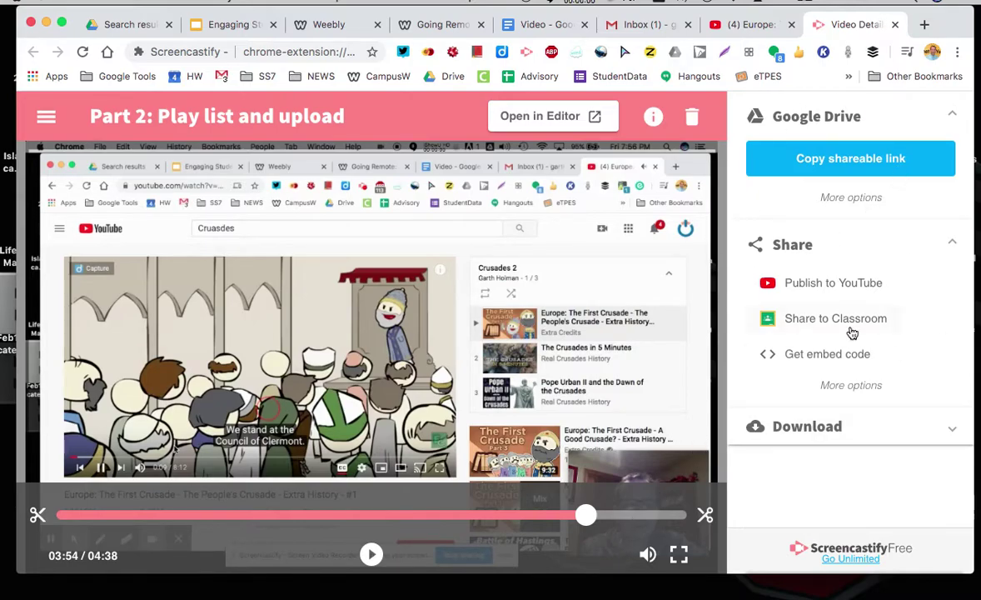
{"action": "left_click", "coordinate": [833, 283]}
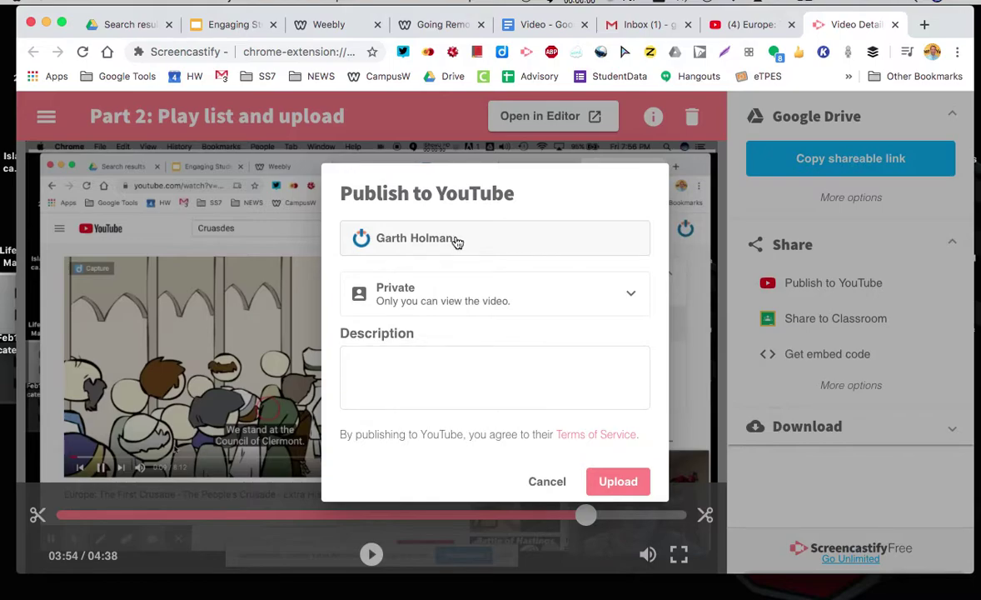
Step: Upload the recording to YouTube as Unlisted with the description 'Part 2: YOuutube playlist and'
{"action": "left_click", "coordinate": [477, 300]}
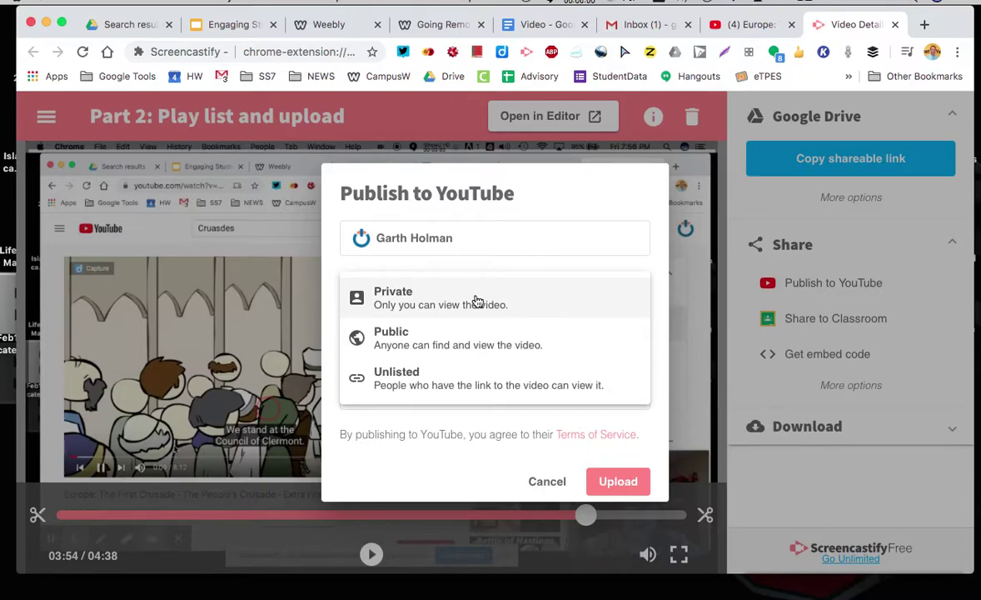
{"action": "left_click", "coordinate": [407, 377]}
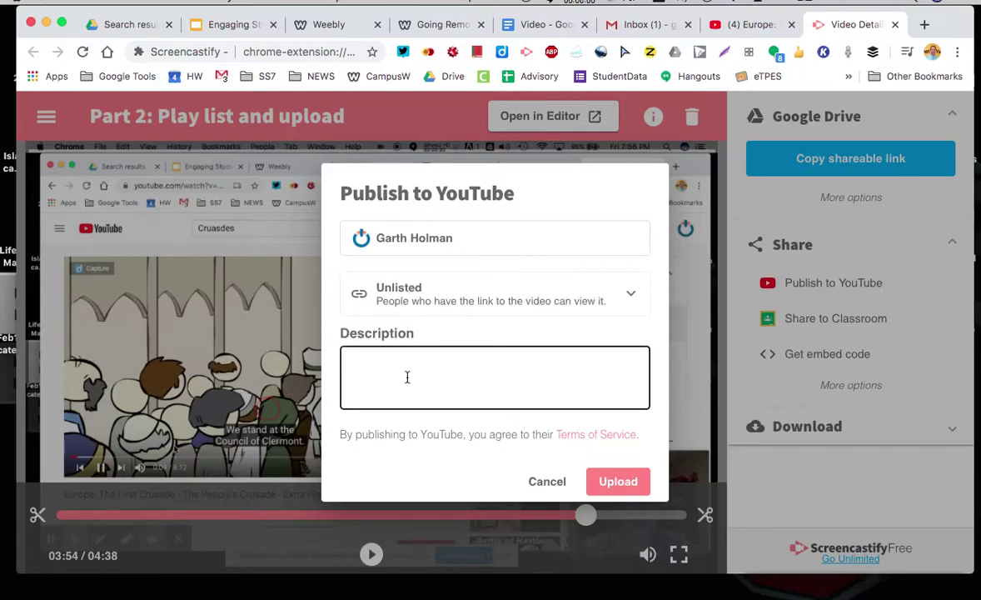
{"action": "left_click", "coordinate": [407, 378]}
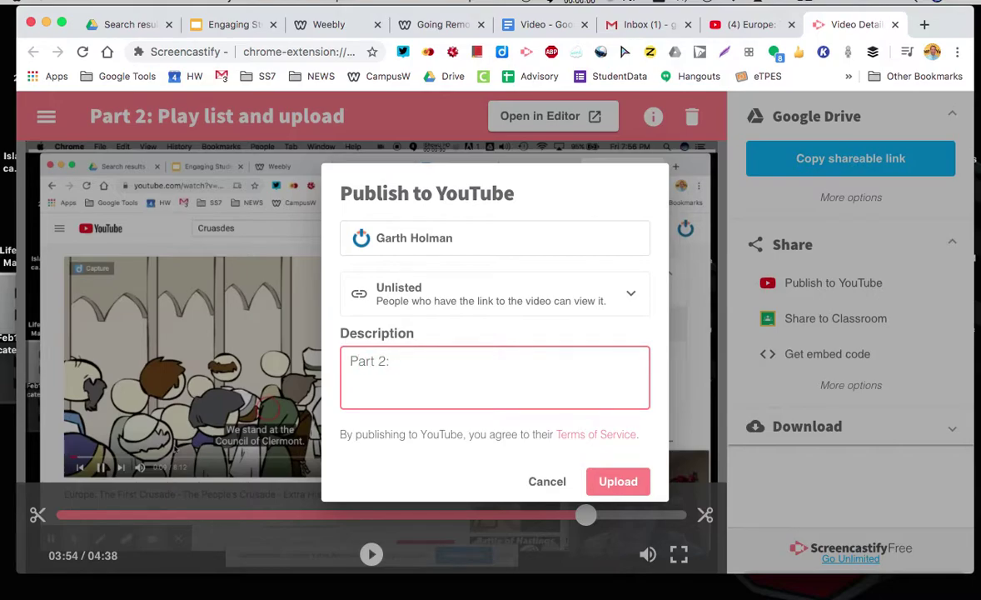
{"action": "type", "text": "Part 2: YOu"}
{"action": "type", "text": "utub"}
{"action": "type", "text": "e playlist and uploads"}
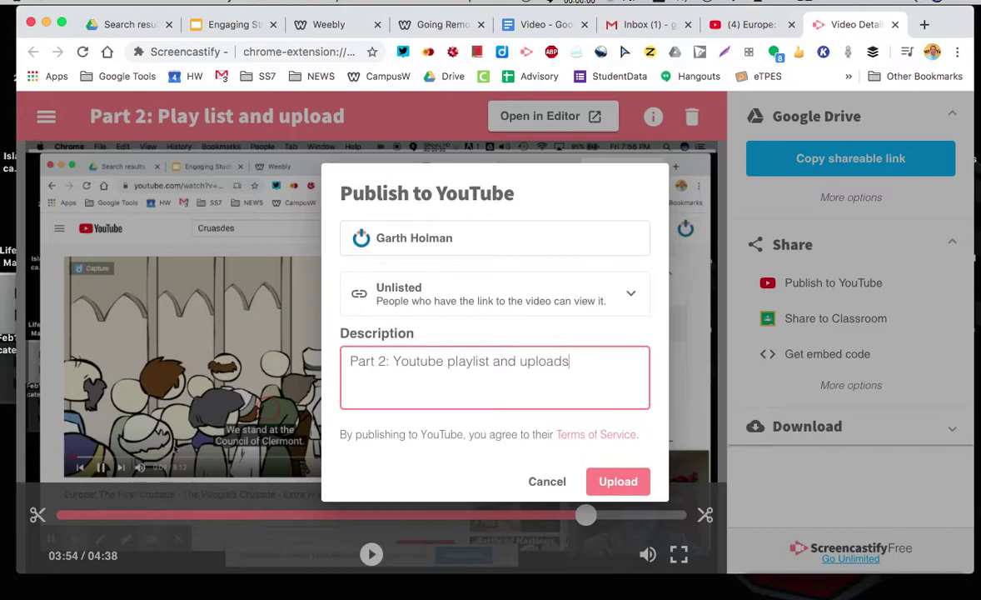
{"action": "left_click", "coordinate": [618, 482]}
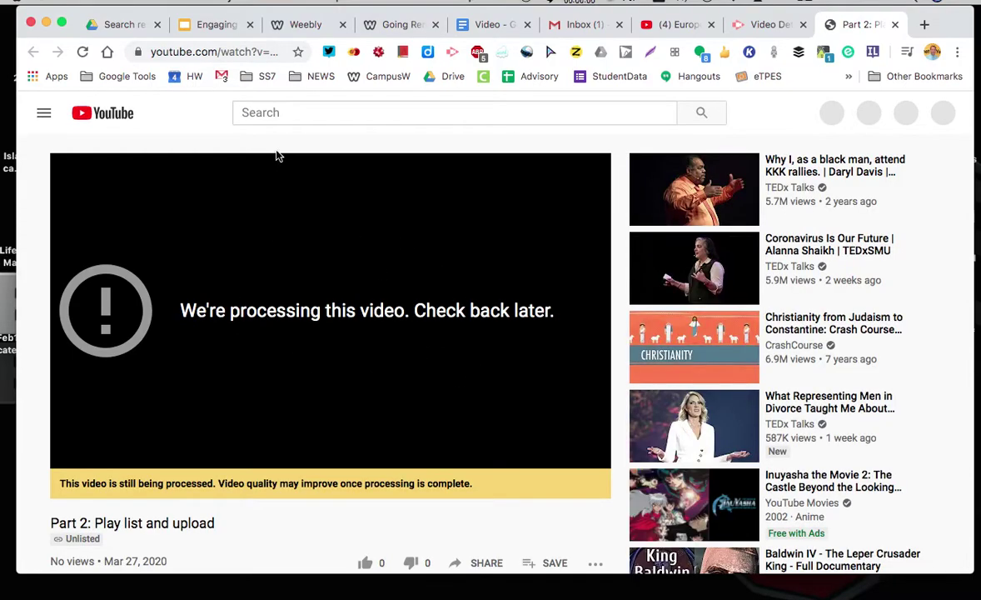
Step: Link the words 'Making Playlist' in the doc's Youtube column to the new video's URL
{"action": "left_click", "coordinate": [218, 52]}
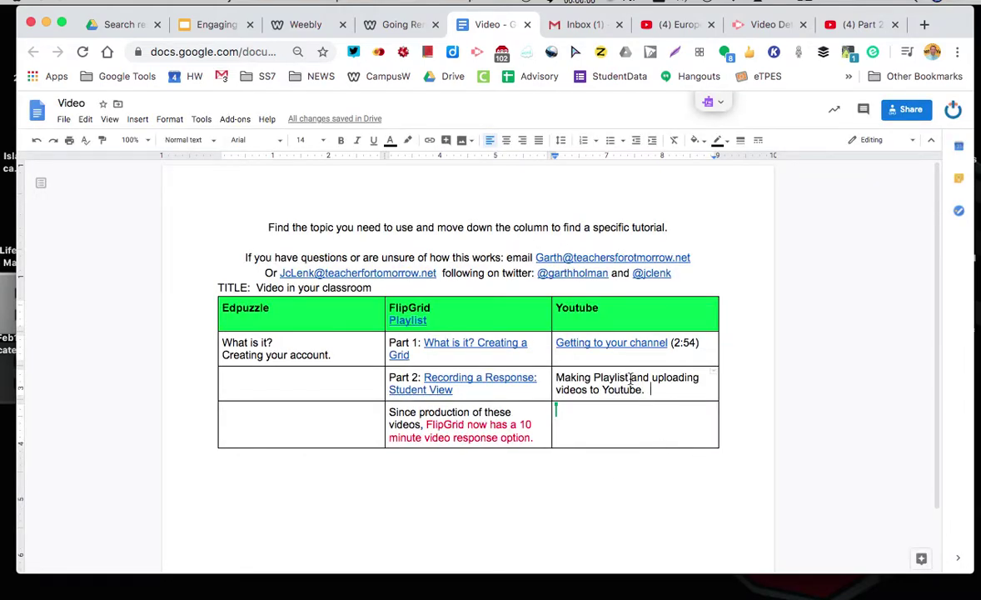
{"action": "left_click_drag", "start_coordinate": [630, 379], "coordinate": [559, 378]}
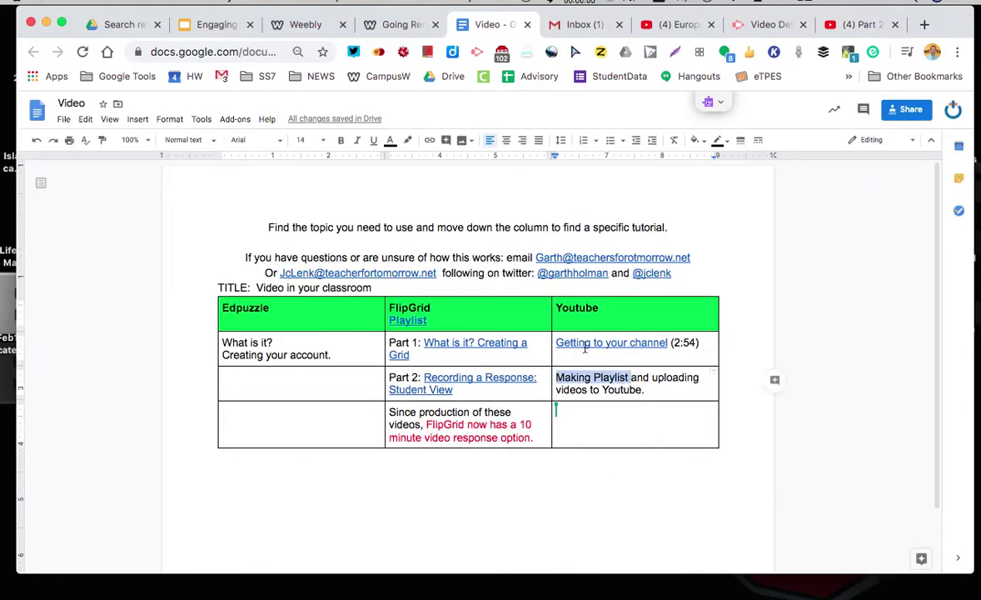
{"action": "left_click", "coordinate": [430, 141]}
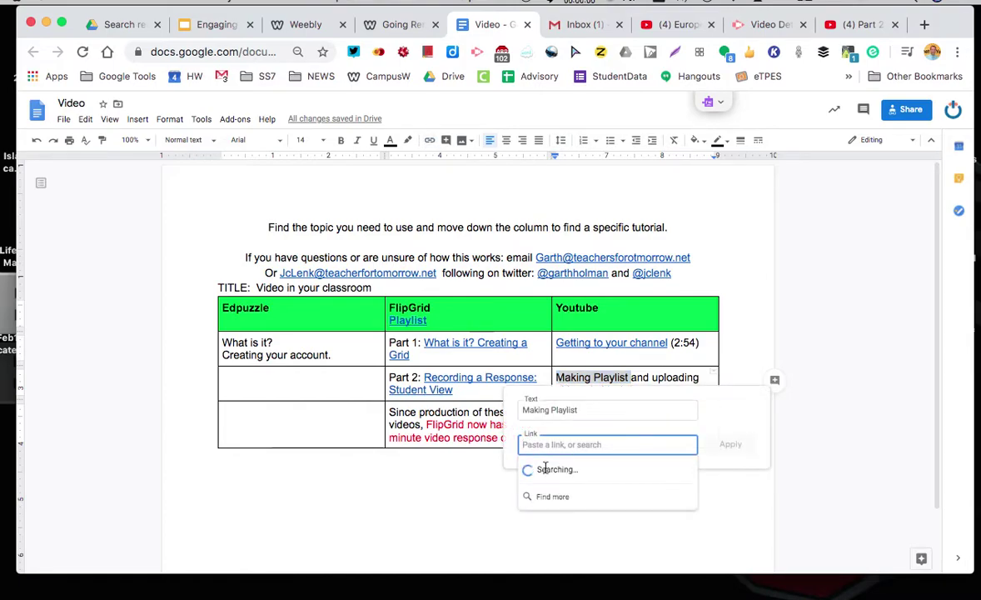
{"action": "type", "text": "https://www.youtube.com/watch?v=y6iCjzV7cwA&feature=youtu.be"}
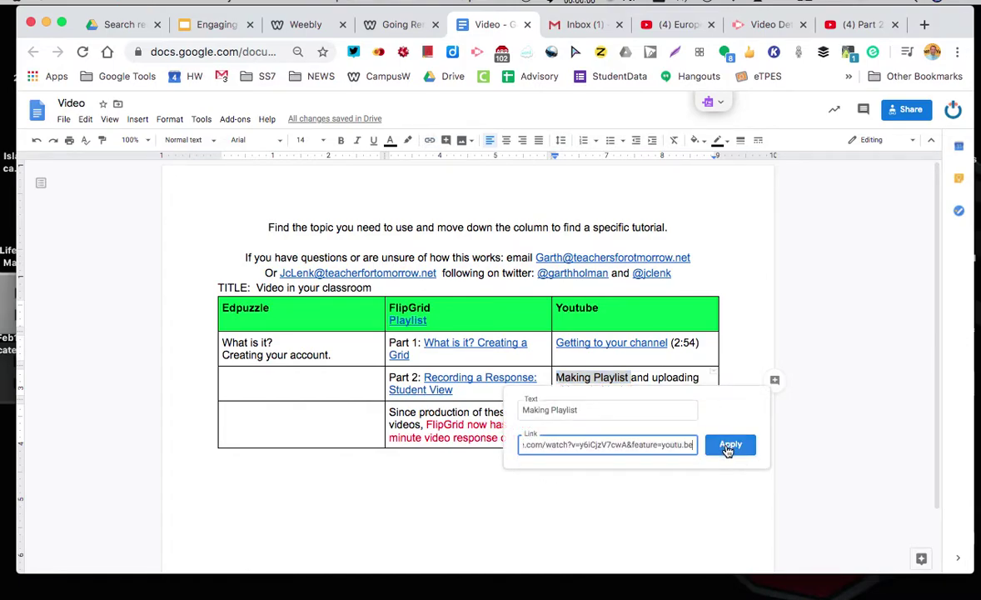
{"action": "left_click", "coordinate": [729, 446]}
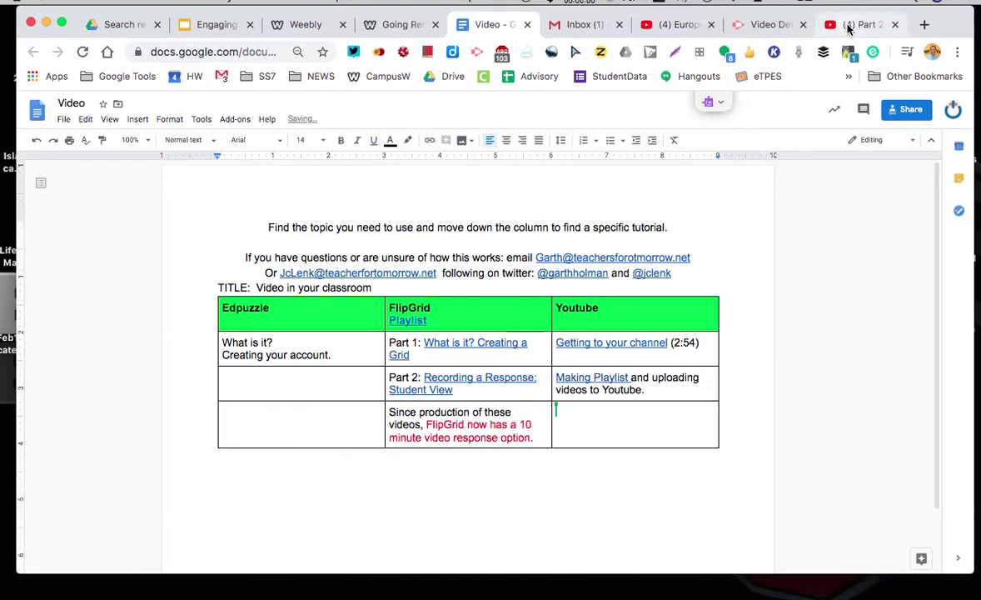
Step: Check the uploaded video's YouTube page, then return to the Screencastify recording page
{"action": "left_click", "coordinate": [771, 25]}
{"action": "left_click", "coordinate": [863, 26]}
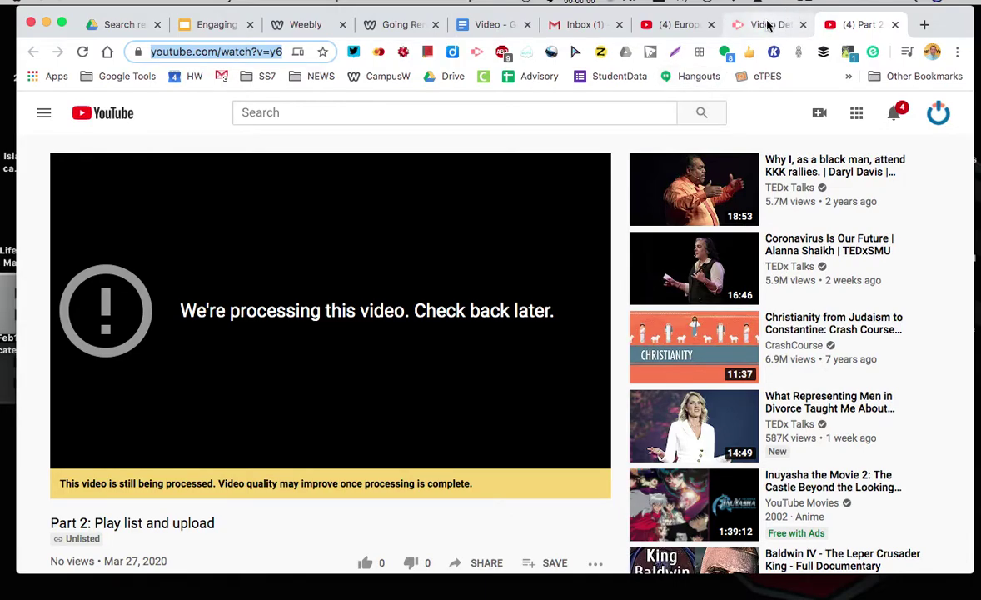
{"action": "left_click", "coordinate": [770, 26]}
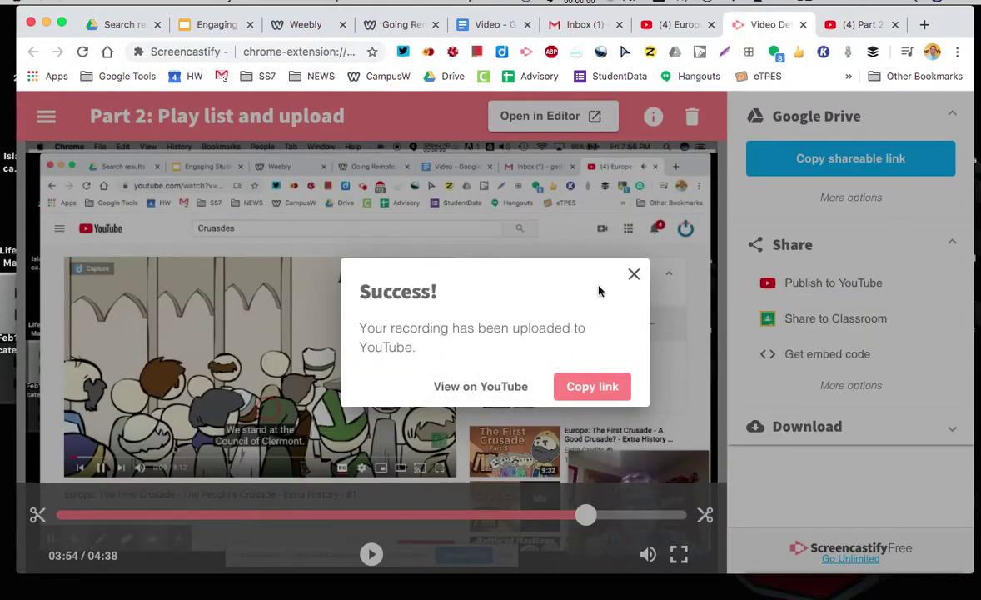
Step: Export the recording as an MP4 converted to a fixed 30 fps frame rate
{"action": "left_click", "coordinate": [633, 274]}
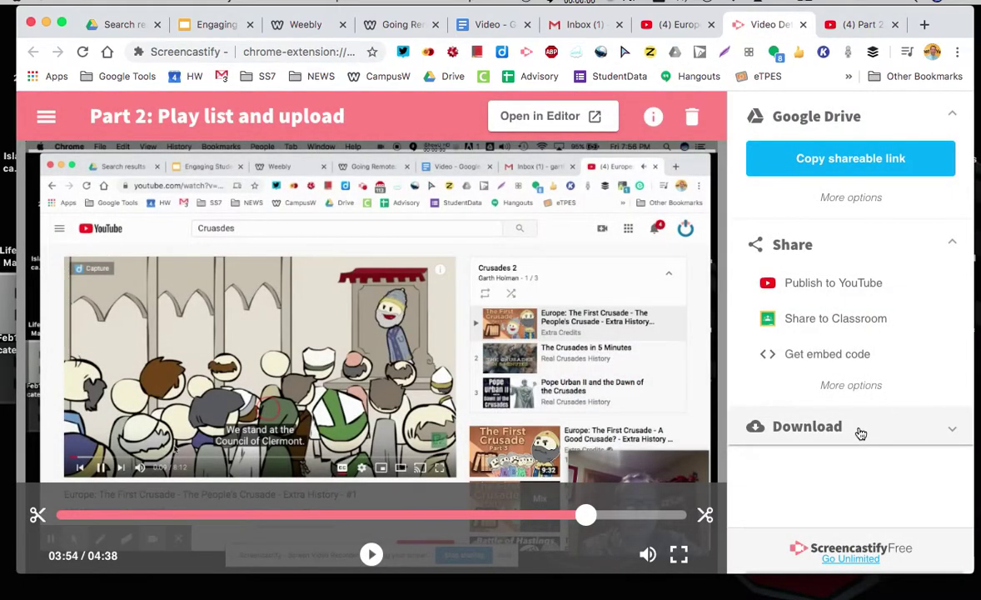
{"action": "left_click", "coordinate": [859, 431]}
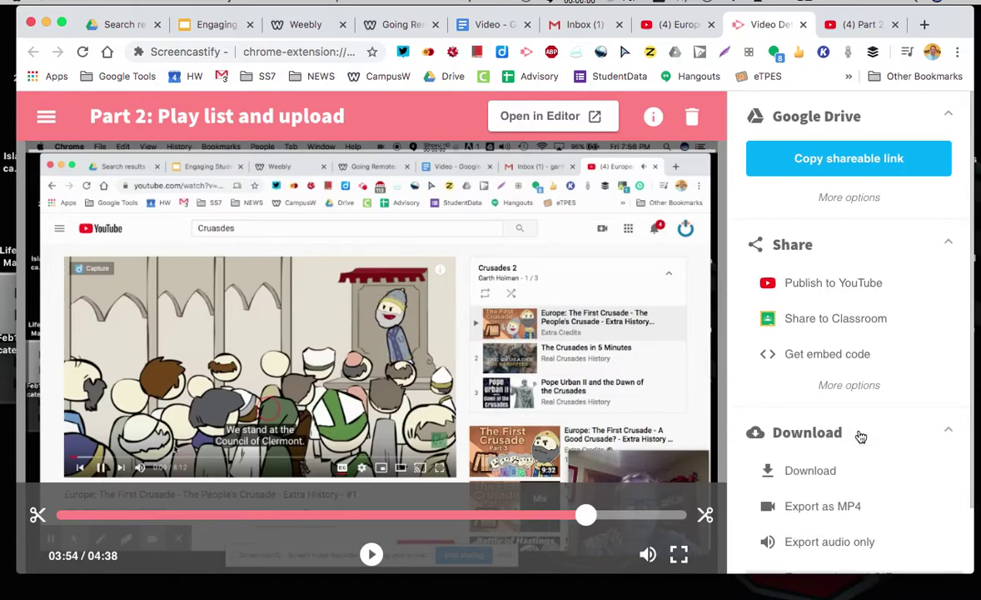
{"action": "left_click", "coordinate": [830, 509]}
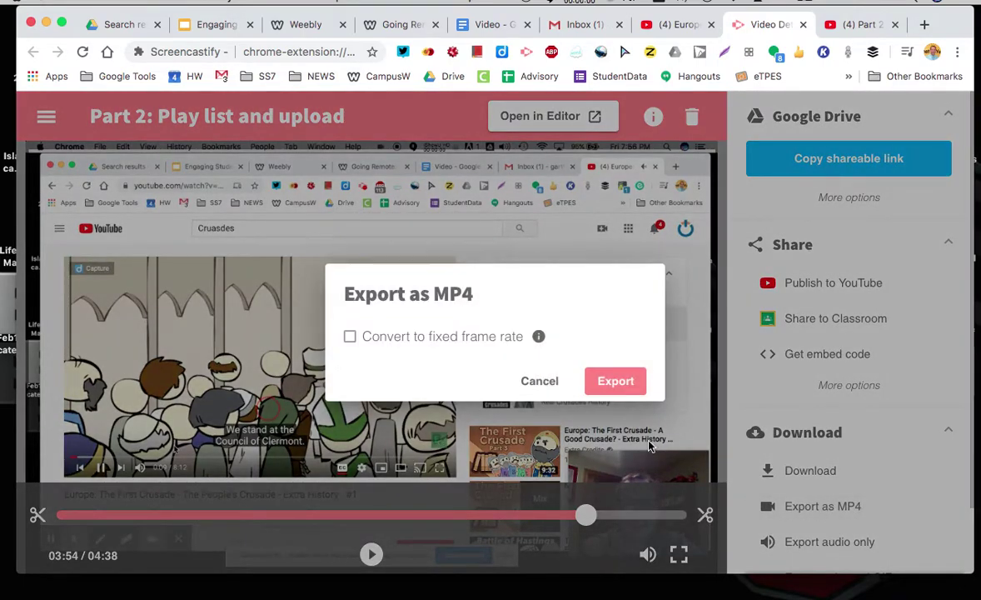
{"action": "left_click", "coordinate": [350, 337]}
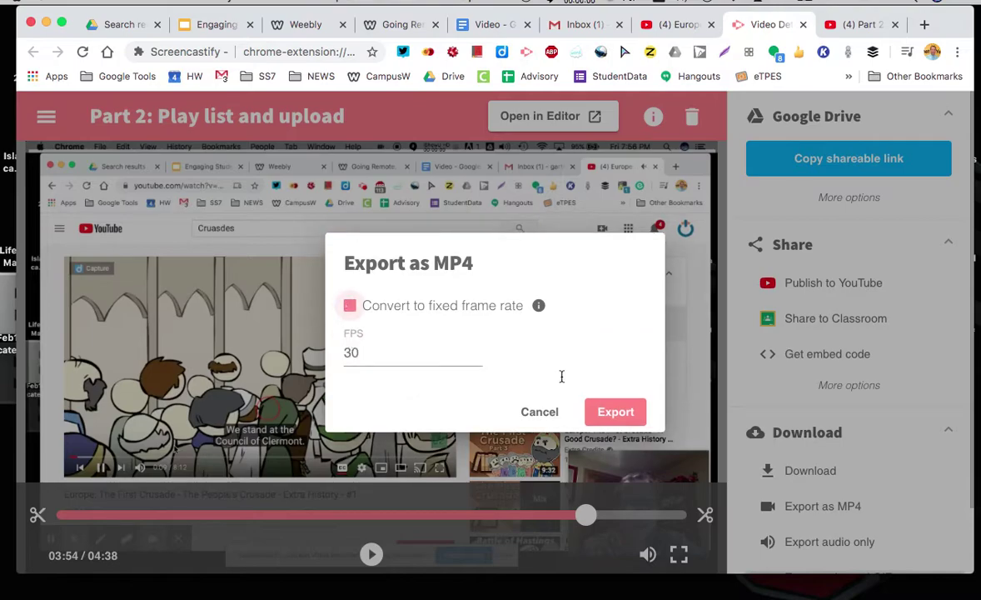
{"action": "left_click", "coordinate": [615, 410]}
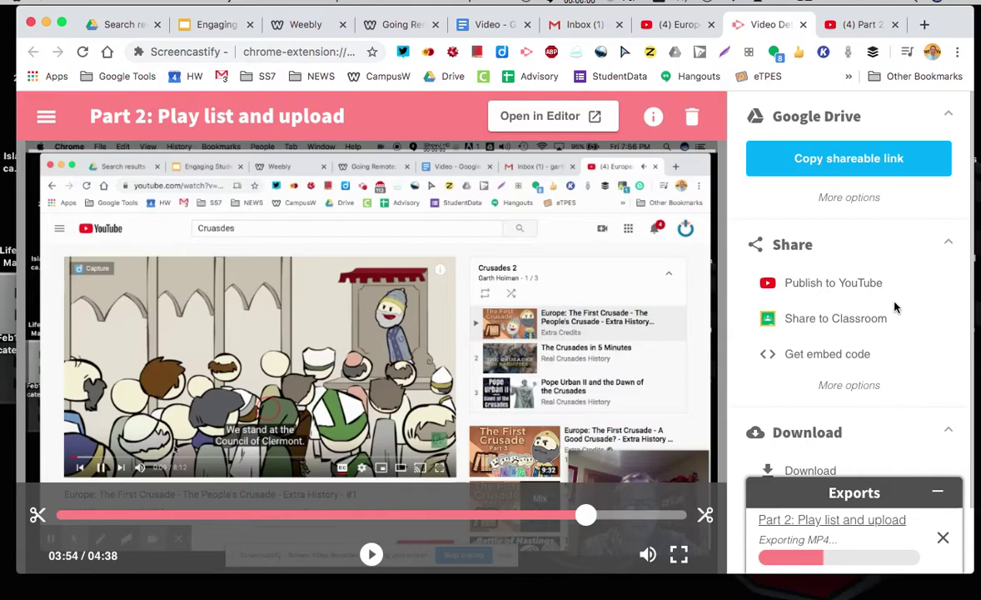
{"action": "left_click", "coordinate": [863, 23]}
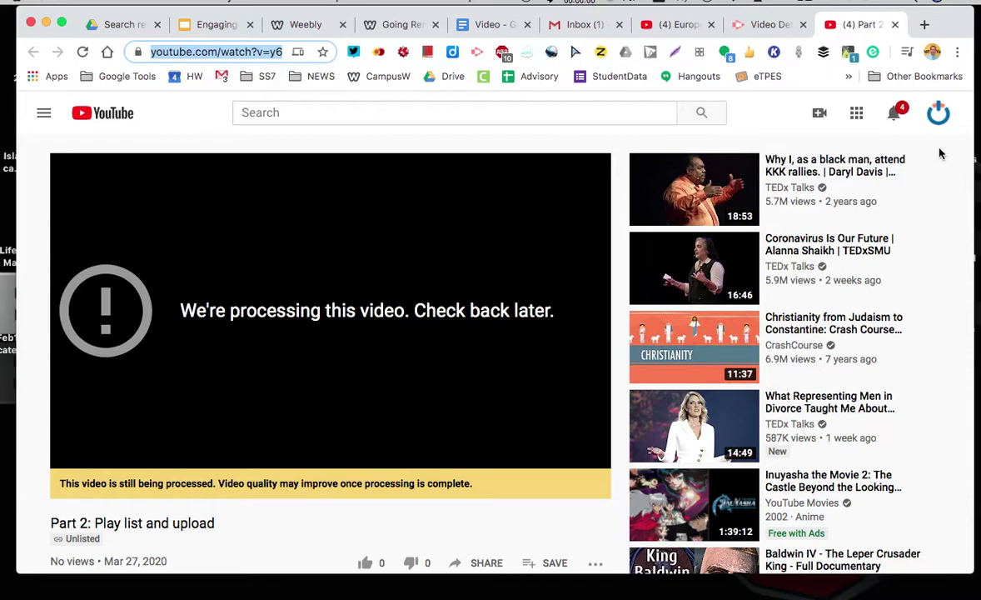
Step: Go to your YouTube channel and start a new video upload from the Create menu
{"action": "left_click", "coordinate": [939, 116]}
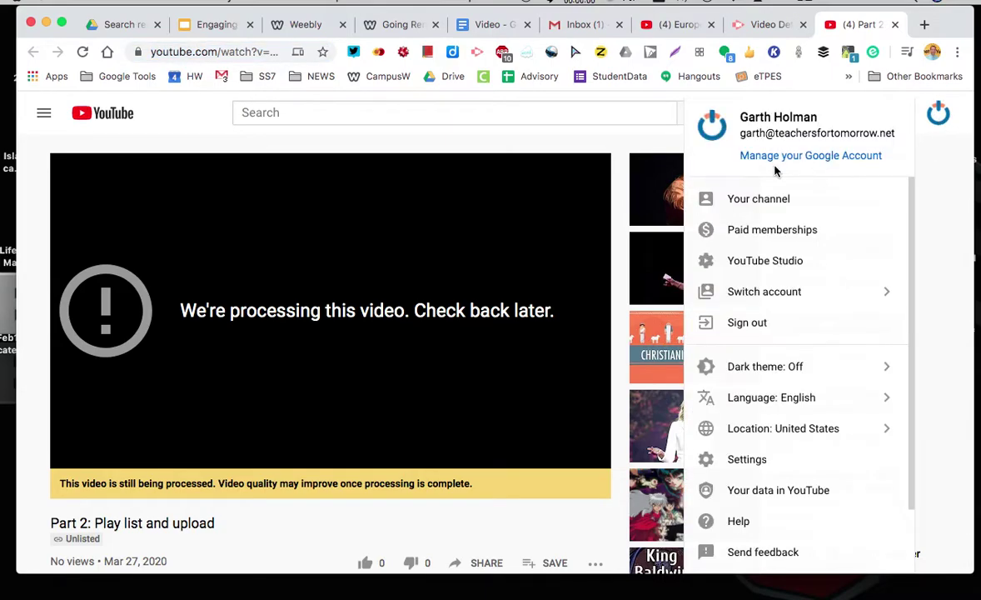
{"action": "left_click", "coordinate": [730, 198]}
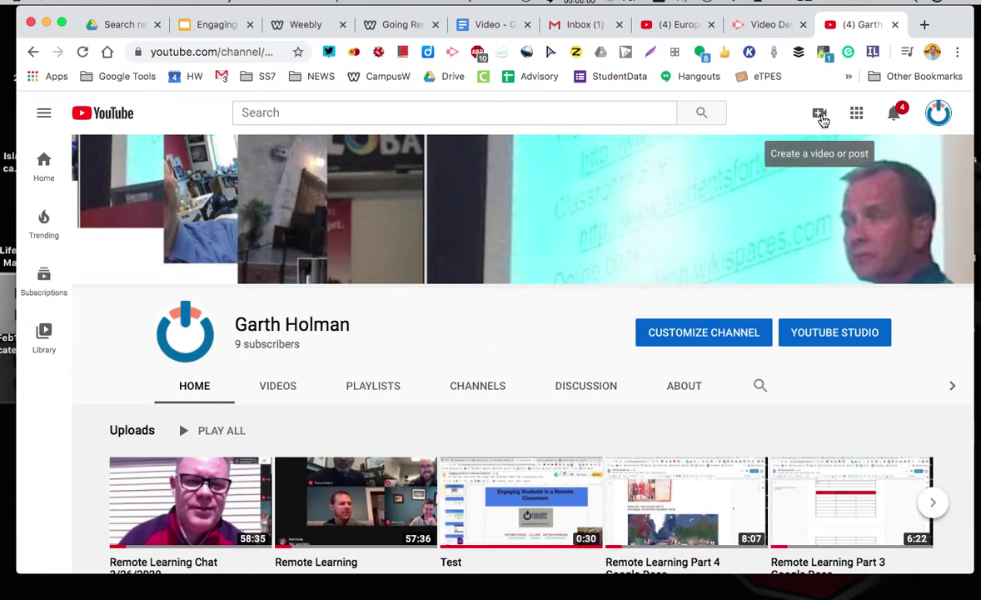
{"action": "left_click", "coordinate": [768, 25]}
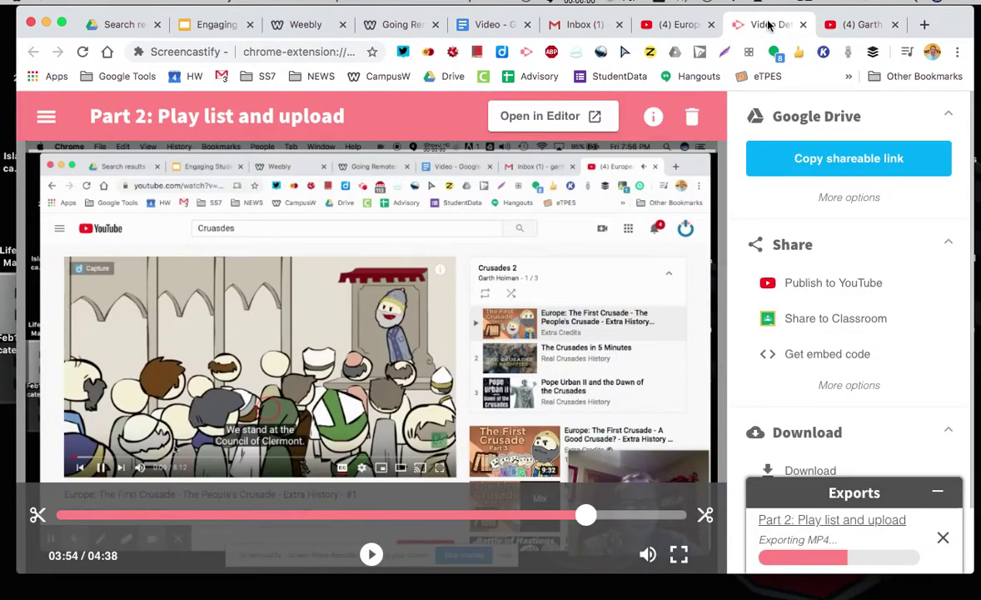
{"action": "left_click", "coordinate": [861, 25]}
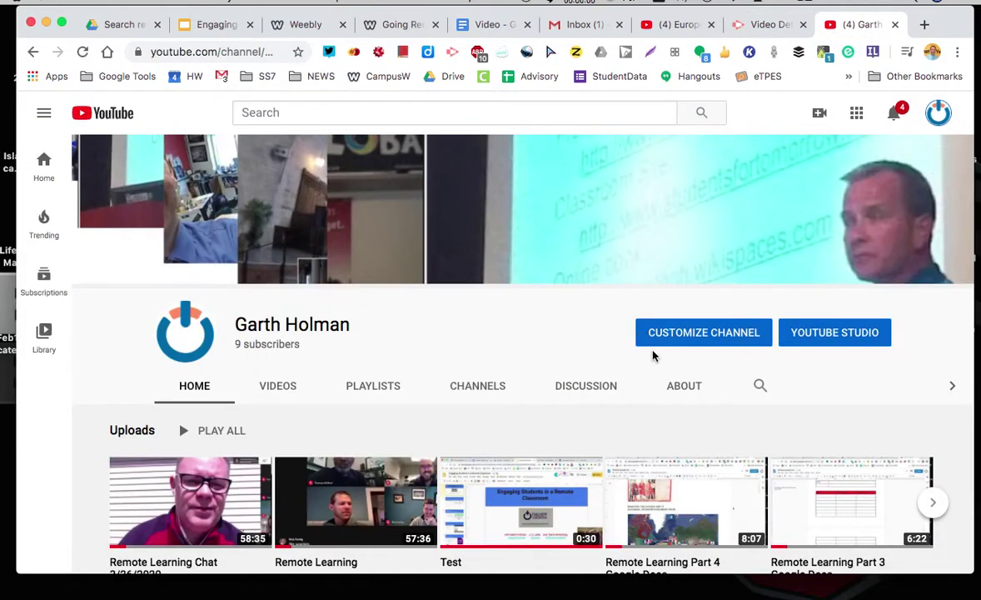
{"action": "left_click", "coordinate": [820, 112]}
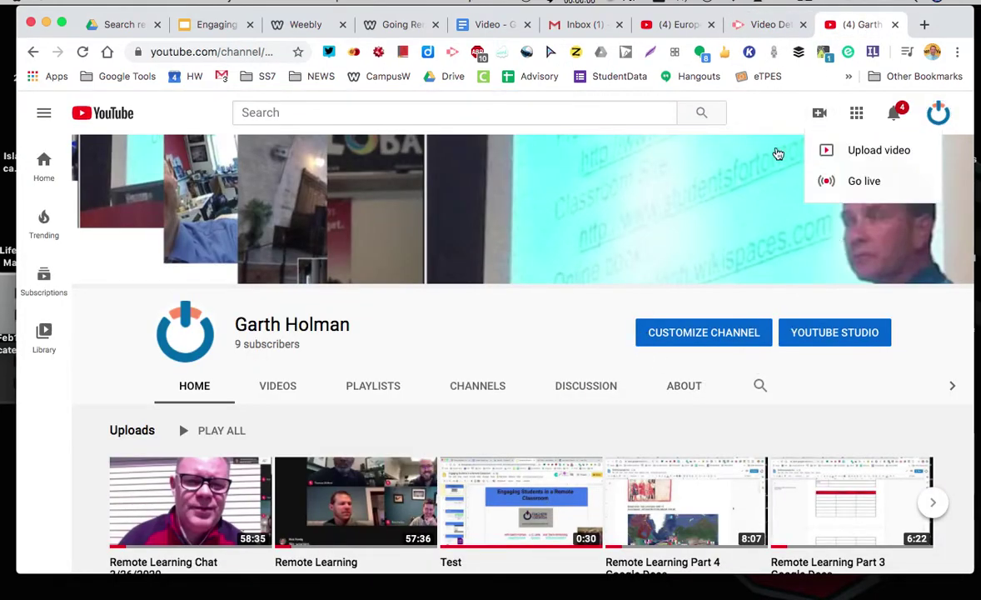
{"action": "left_click", "coordinate": [873, 150]}
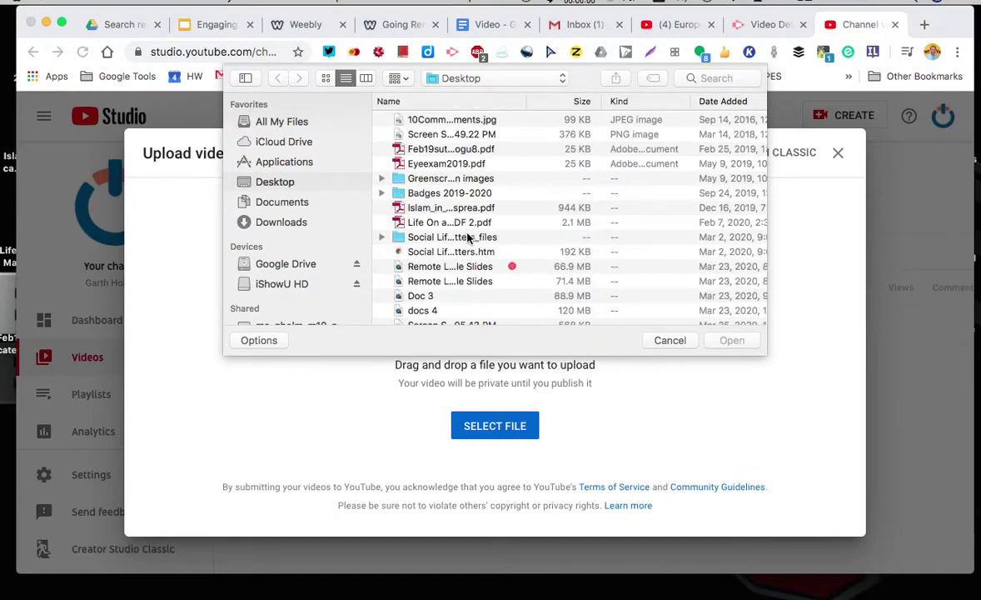
Step: Choose the docs 4 recording from the Desktop and start uploading it
{"action": "scroll", "coordinate": [468, 237], "scroll_direction": "down", "scroll_amount": 3}
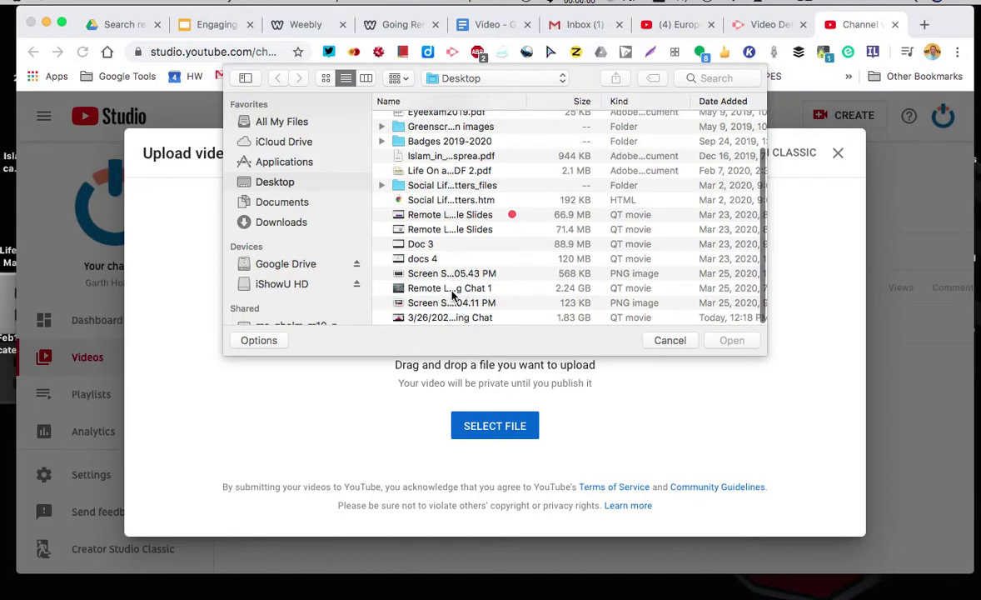
{"action": "scroll", "coordinate": [452, 293], "scroll_direction": "up", "scroll_amount": 3}
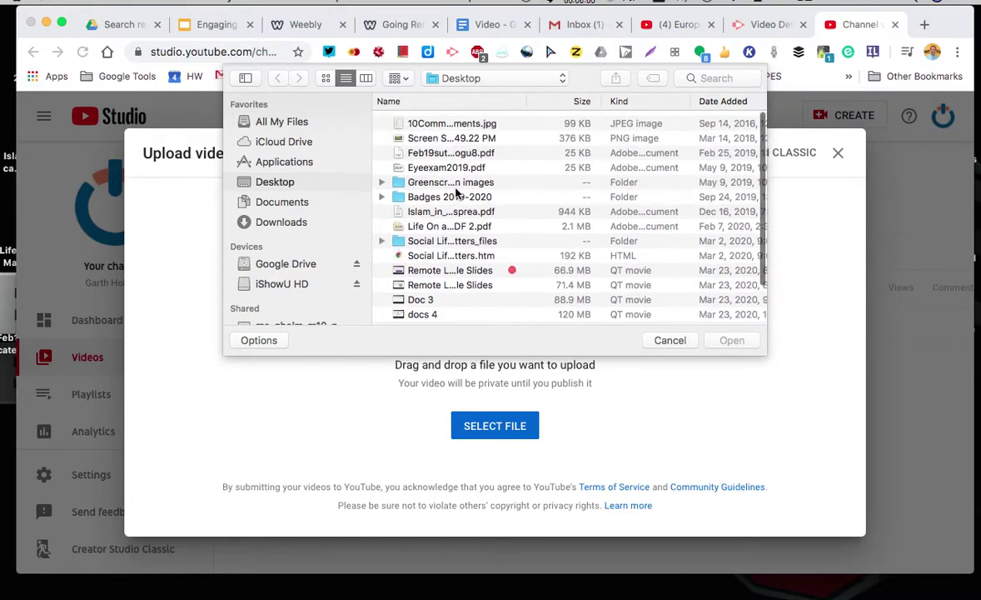
{"action": "scroll", "coordinate": [463, 265], "scroll_direction": "down", "scroll_amount": 3}
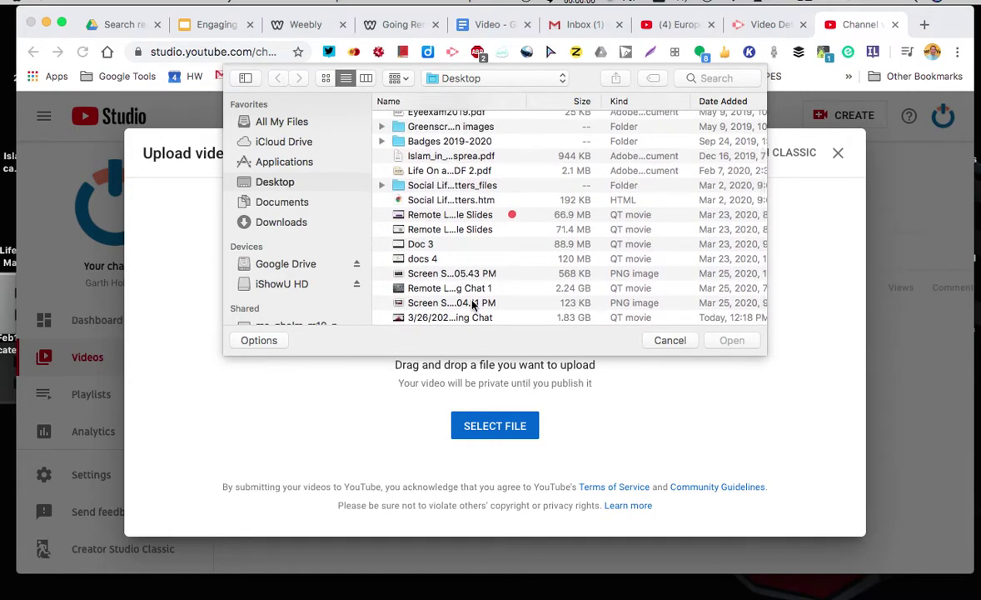
{"action": "left_click", "coordinate": [422, 260]}
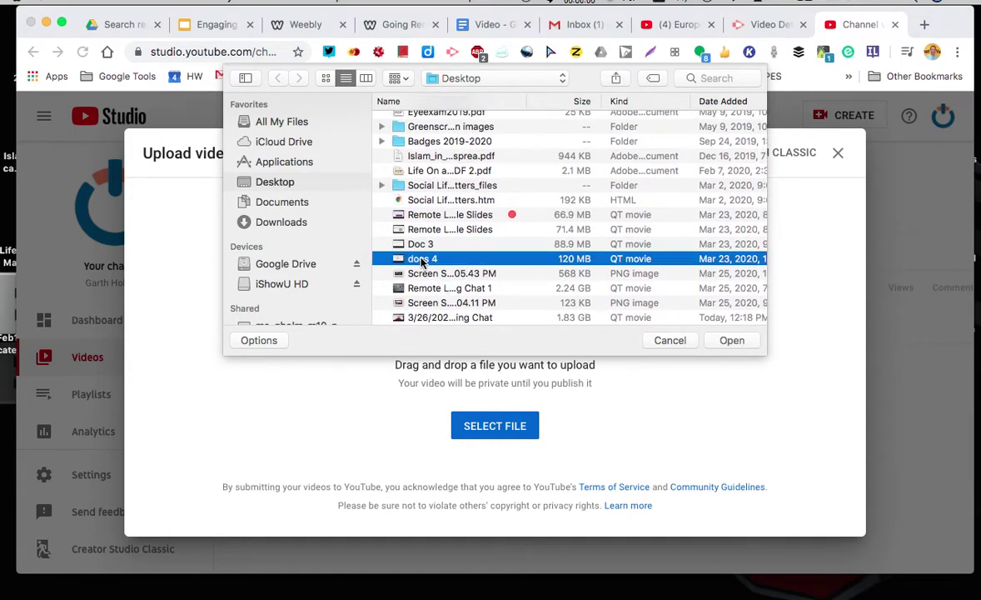
{"action": "left_click", "coordinate": [732, 341]}
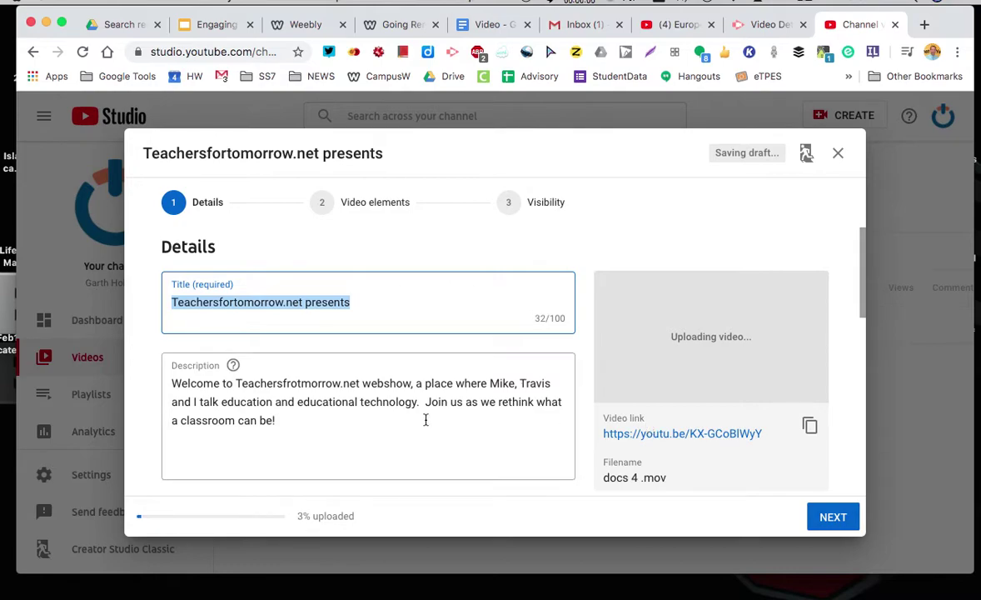
Step: Clear the upload's pre-filled title and default description text
{"action": "key", "text": "BackSpace"}
{"action": "key", "text": "super+a"}
{"action": "key", "text": "BackSpace"}
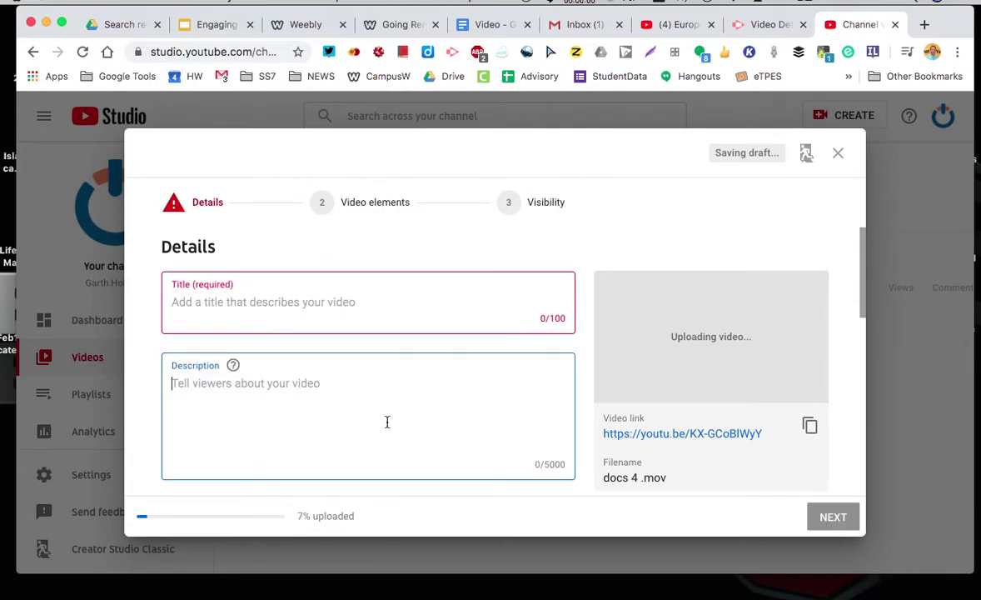
{"action": "scroll", "coordinate": [386, 422], "scroll_direction": "down", "scroll_amount": 1}
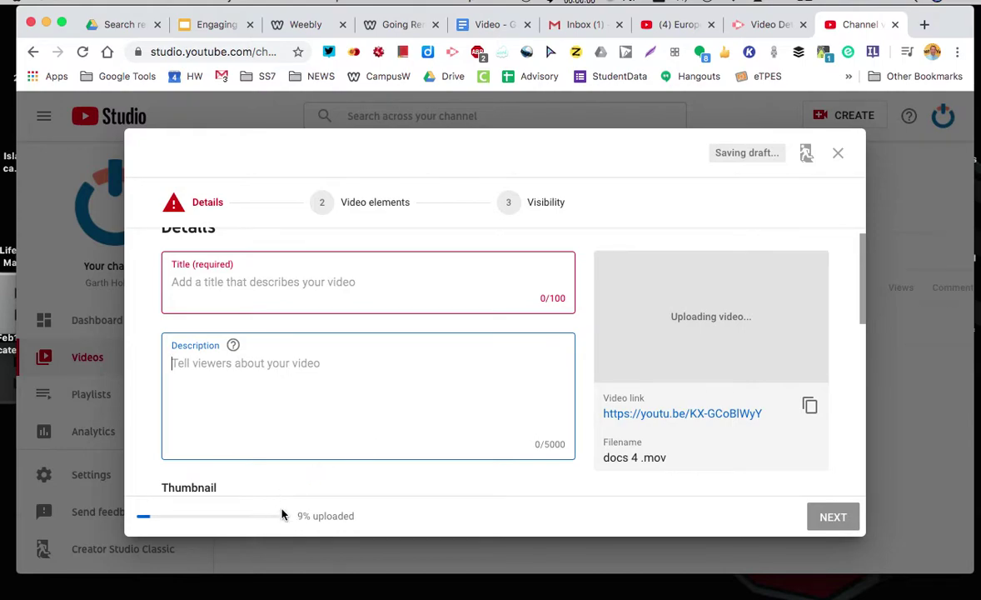
{"action": "scroll", "coordinate": [410, 410], "scroll_direction": "down", "scroll_amount": 5}
{"action": "scroll", "coordinate": [410, 411], "scroll_direction": "up", "scroll_amount": 5}
{"action": "left_click", "coordinate": [280, 309]}
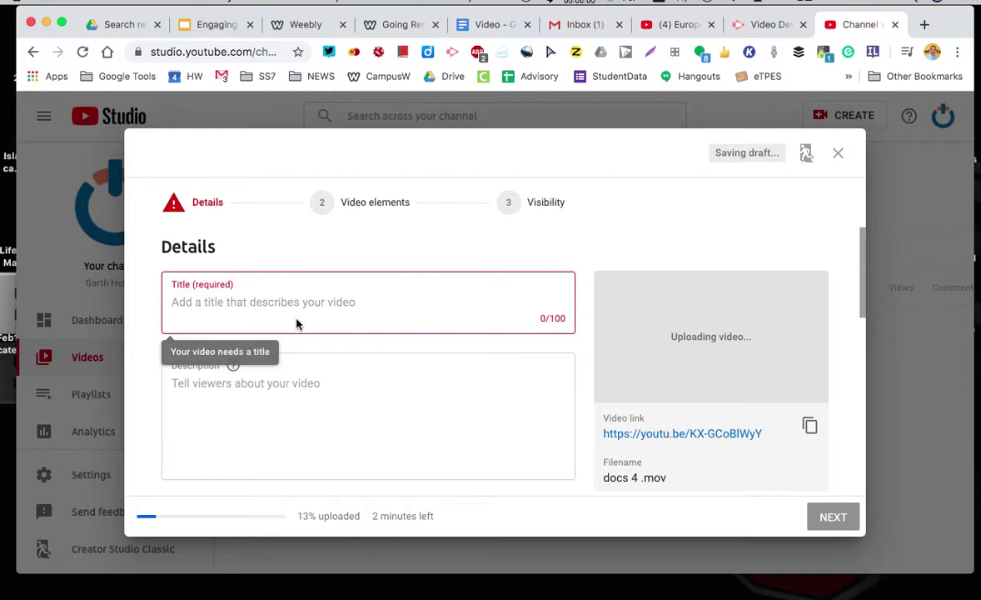
{"action": "left_click", "coordinate": [320, 394]}
{"action": "scroll", "coordinate": [320, 394], "scroll_direction": "down", "scroll_amount": 4}
{"action": "scroll", "coordinate": [320, 394], "scroll_direction": "down", "scroll_amount": 3}
{"action": "scroll", "coordinate": [321, 394], "scroll_direction": "up", "scroll_amount": 2}
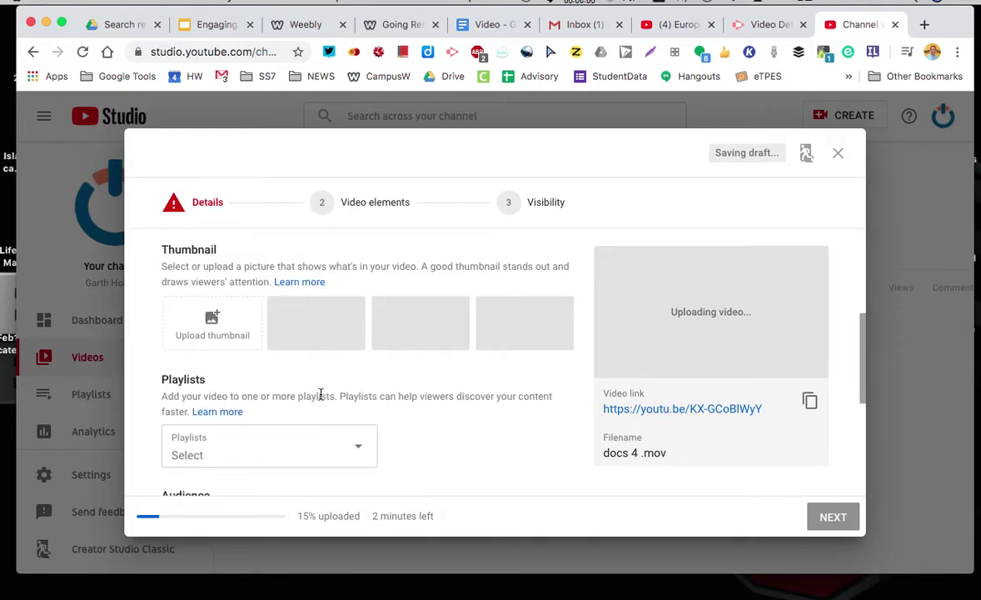
{"action": "scroll", "coordinate": [321, 394], "scroll_direction": "down", "scroll_amount": 2}
Step: Look at the playlist options without choosing one, and mark the video not made for kids
{"action": "left_click", "coordinate": [363, 359]}
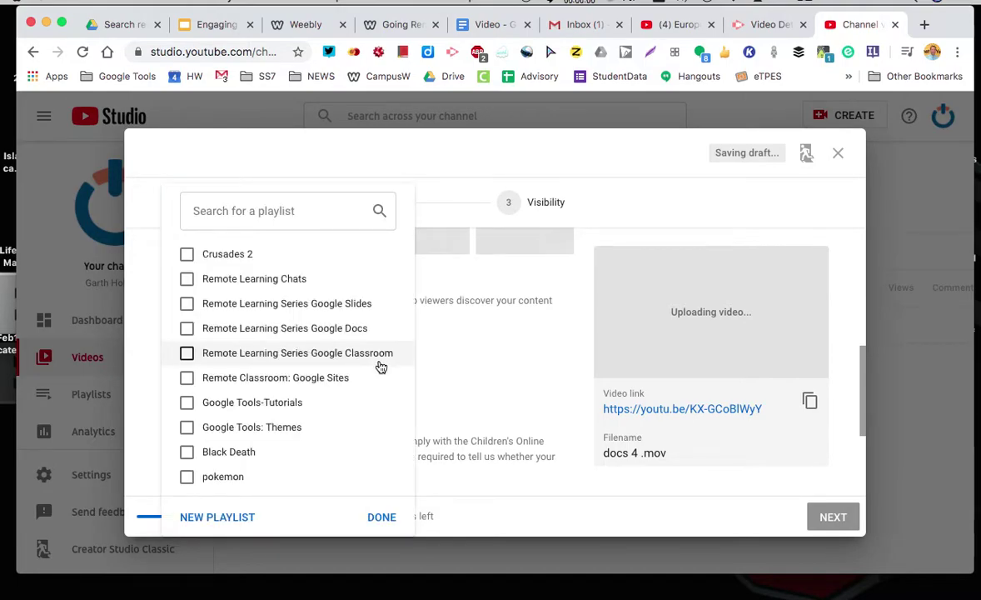
{"action": "scroll", "coordinate": [307, 429], "scroll_direction": "down", "scroll_amount": 3}
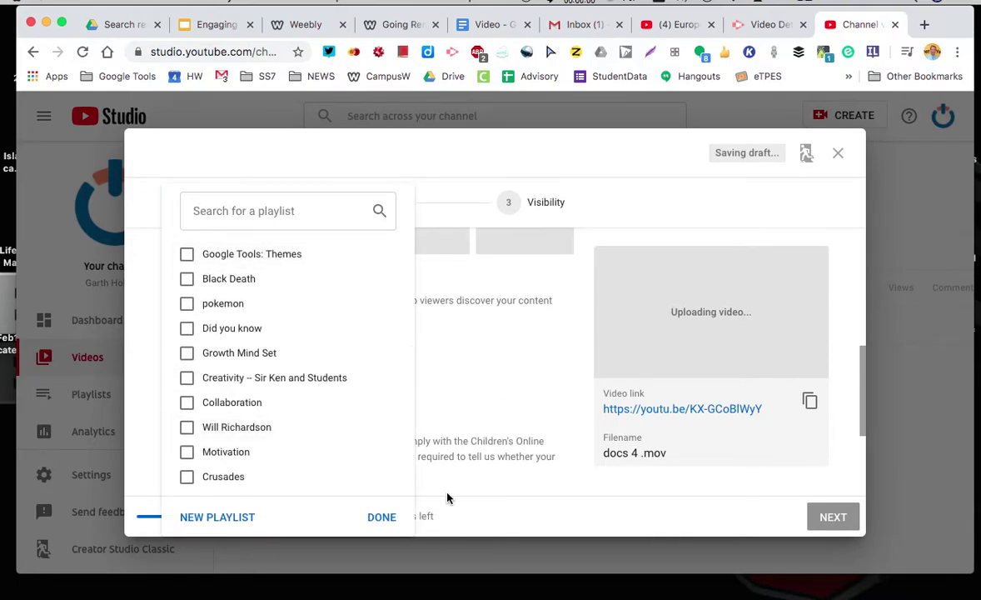
{"action": "left_click", "coordinate": [500, 354]}
{"action": "scroll", "coordinate": [500, 354], "scroll_direction": "down", "scroll_amount": 4}
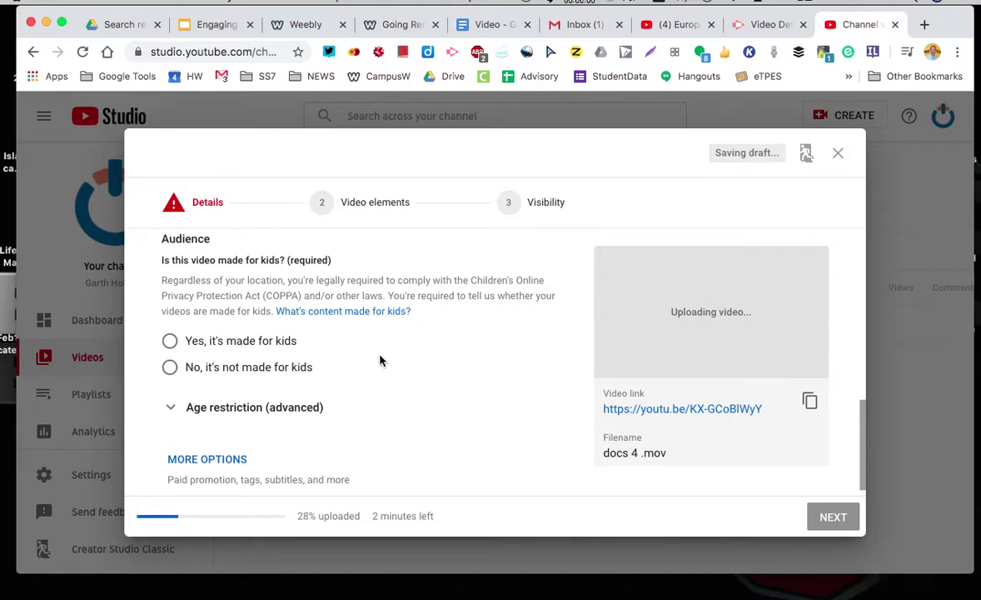
{"action": "scroll", "coordinate": [369, 376], "scroll_direction": "down", "scroll_amount": 1}
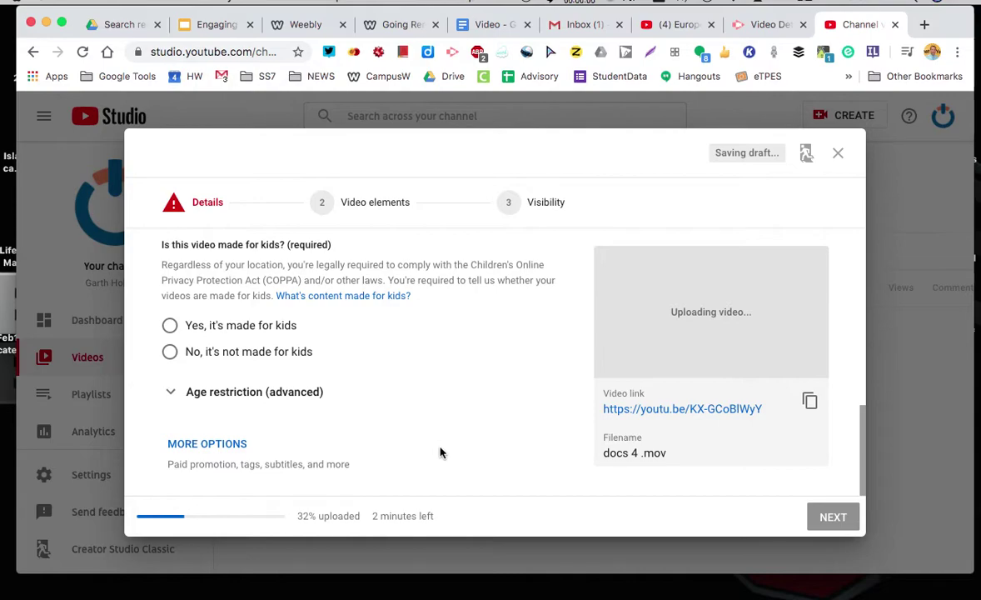
{"action": "scroll", "coordinate": [479, 450], "scroll_direction": "up", "scroll_amount": 10}
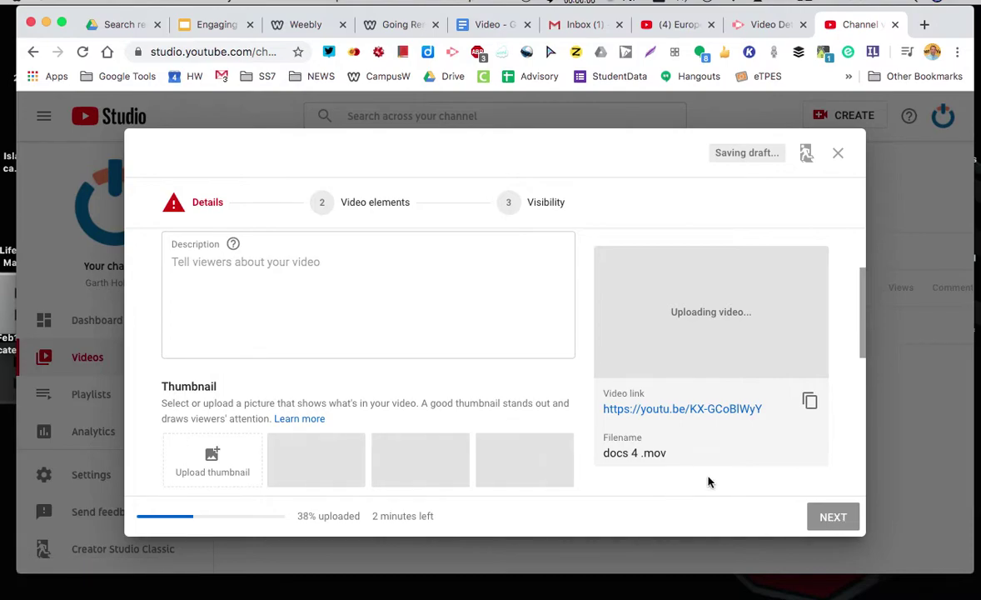
{"action": "scroll", "coordinate": [703, 480], "scroll_direction": "down", "scroll_amount": 5}
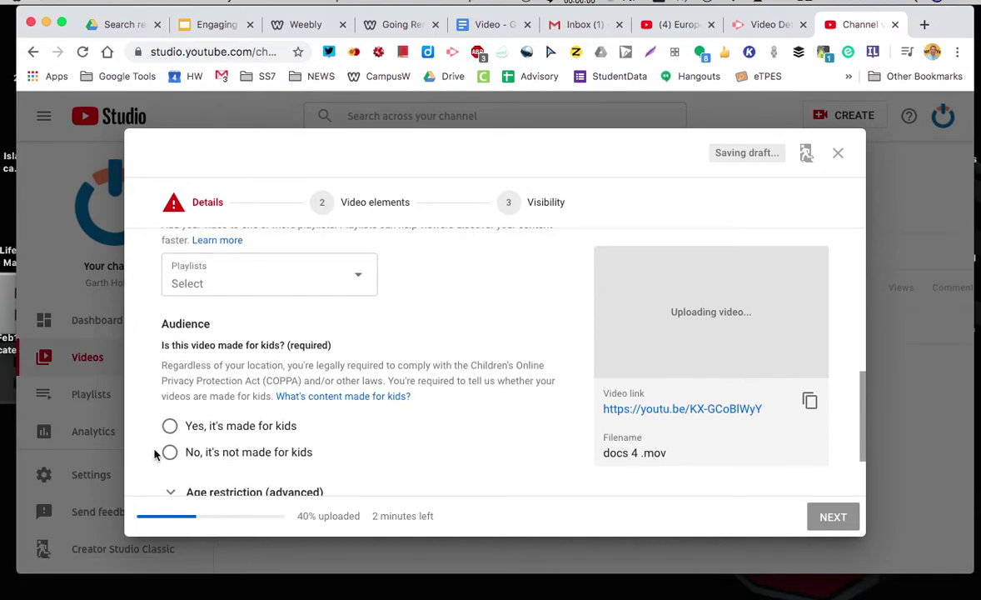
{"action": "left_click", "coordinate": [168, 453]}
Step: Title the upload 'Part two 2' and start the description with 'TEST DE'
{"action": "scroll", "coordinate": [598, 469], "scroll_direction": "up", "scroll_amount": 5}
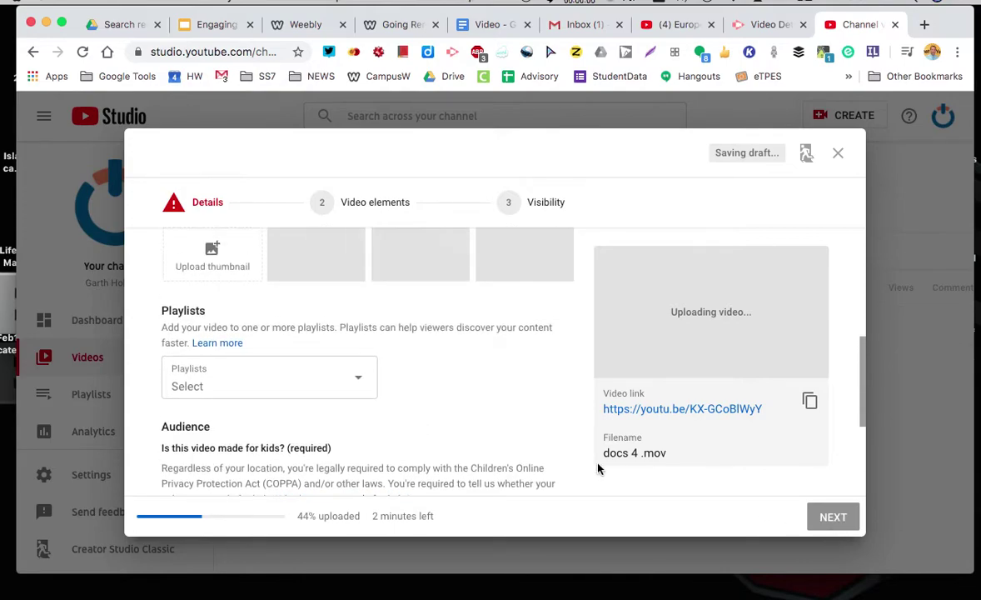
{"action": "left_click", "coordinate": [254, 304]}
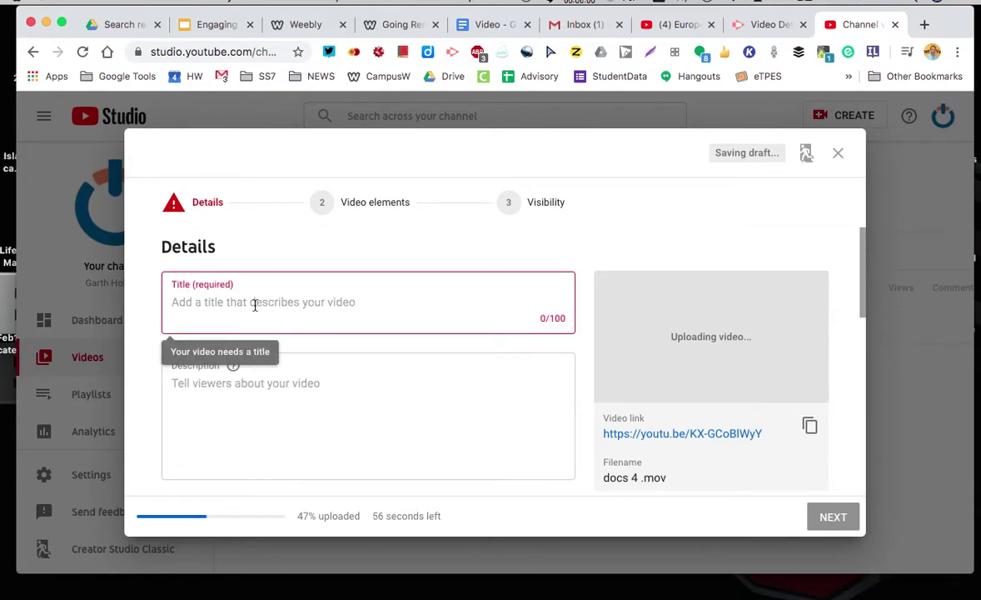
{"action": "type", "text": "Part t"}
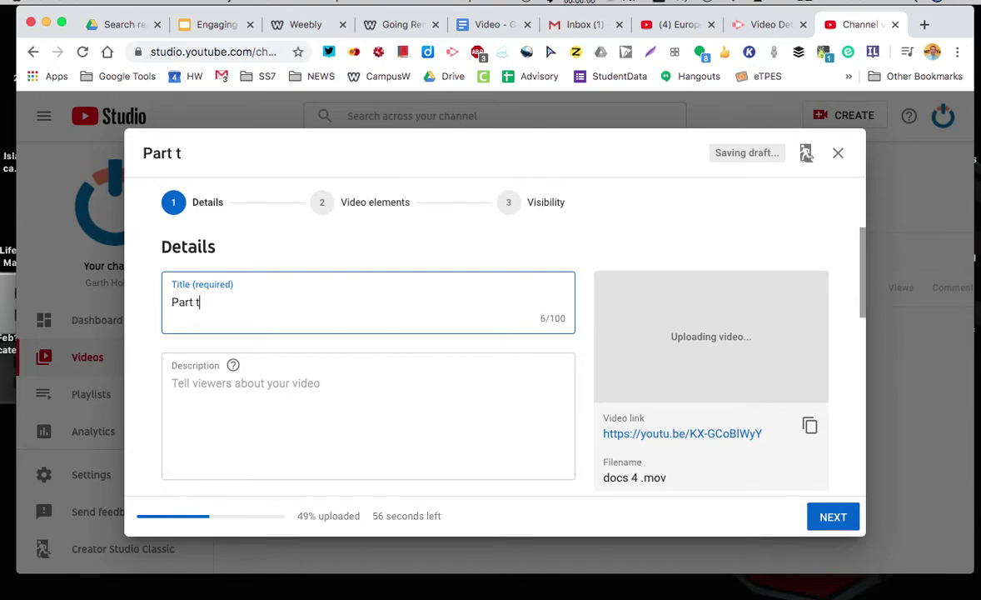
{"action": "type", "text": "wo 2"}
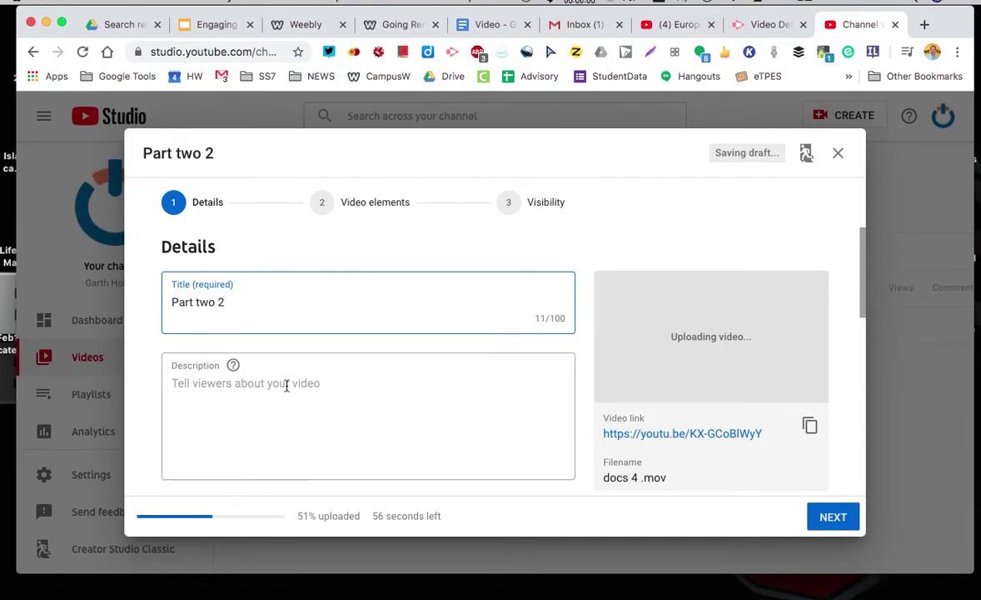
{"action": "left_click", "coordinate": [238, 409]}
{"action": "type", "text": "TEST DE"}
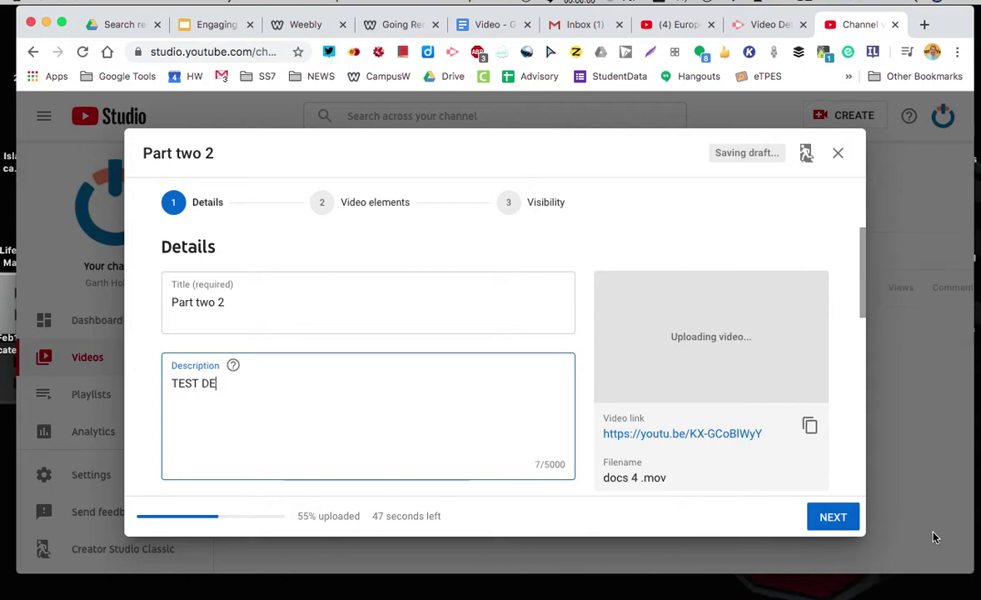
Step: Advance the 'Part two 2' upload to the Visibility step, then return to the Crusades 2 playlist tab
{"action": "left_click", "coordinate": [833, 518]}
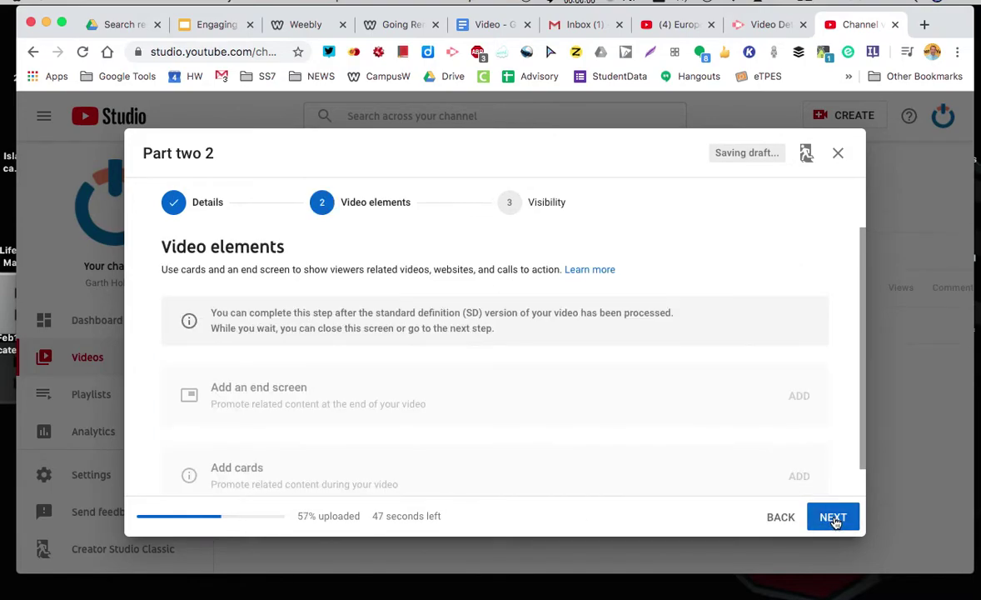
{"action": "scroll", "coordinate": [522, 392], "scroll_direction": "down", "scroll_amount": 1}
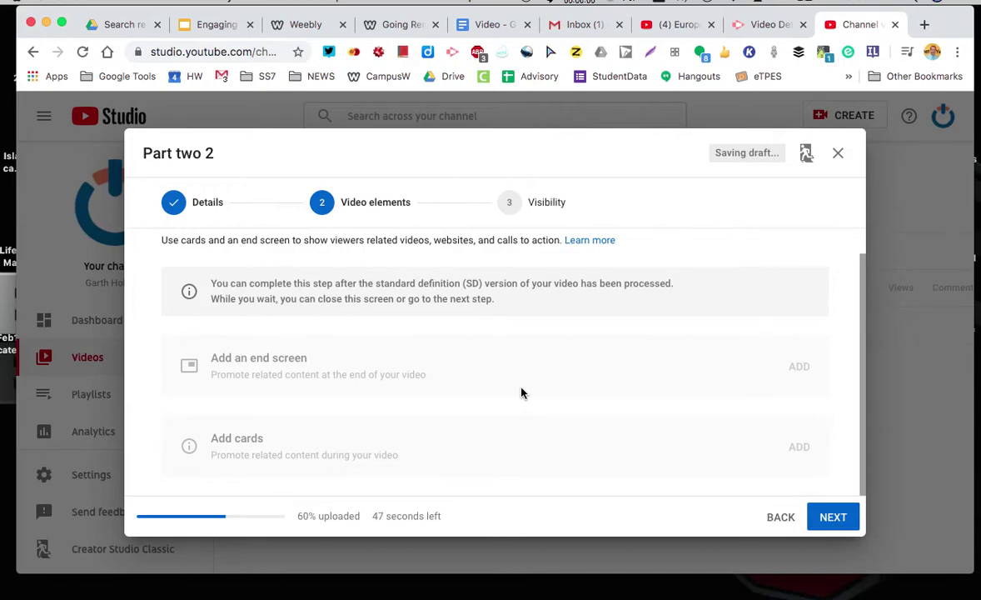
{"action": "left_click", "coordinate": [836, 516]}
{"action": "scroll", "coordinate": [327, 342], "scroll_direction": "down", "scroll_amount": 2}
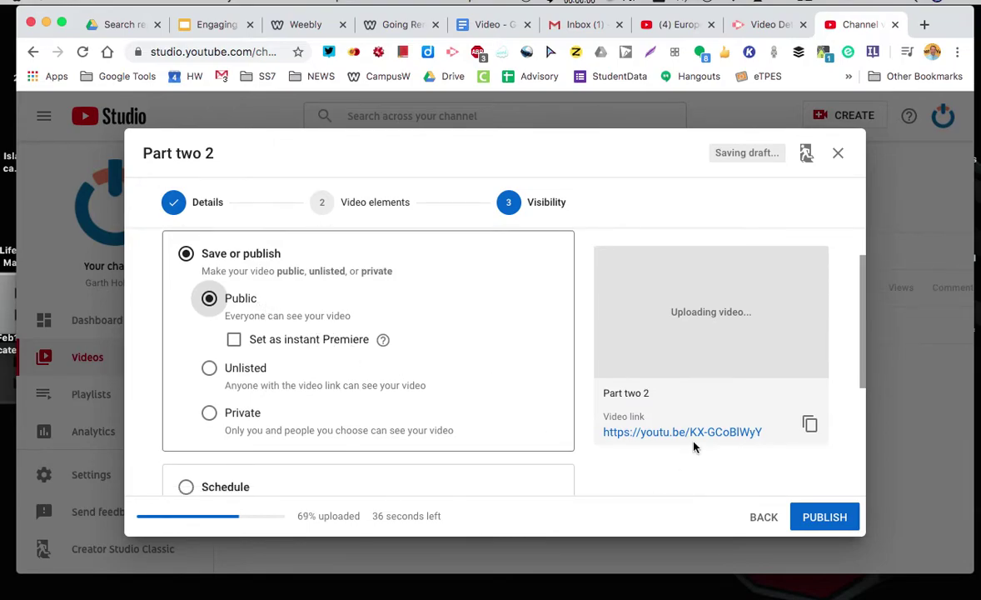
{"action": "scroll", "coordinate": [686, 432], "scroll_direction": "down", "scroll_amount": 3}
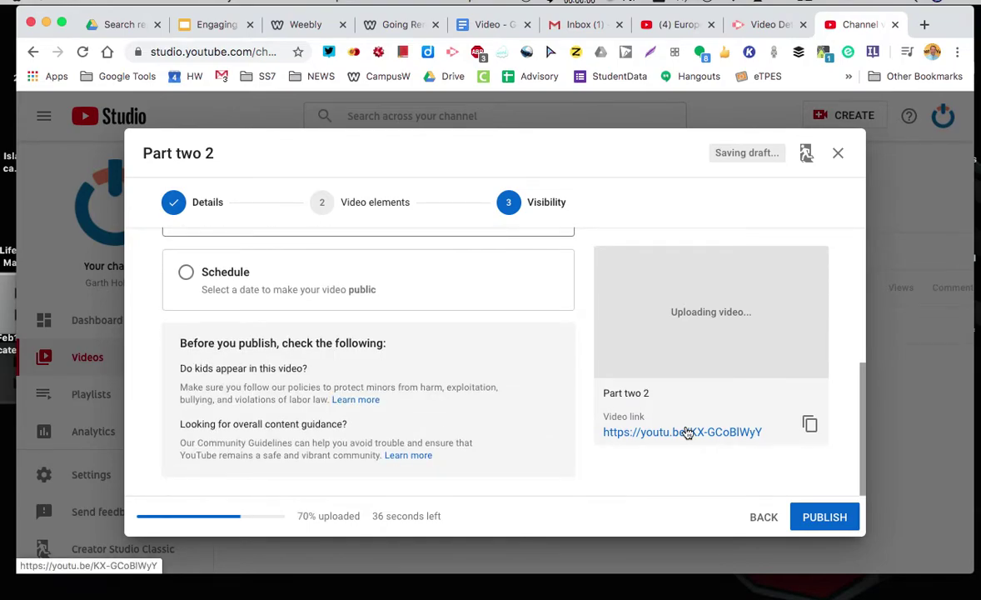
{"action": "left_click", "coordinate": [779, 25]}
{"action": "left_click", "coordinate": [676, 25]}
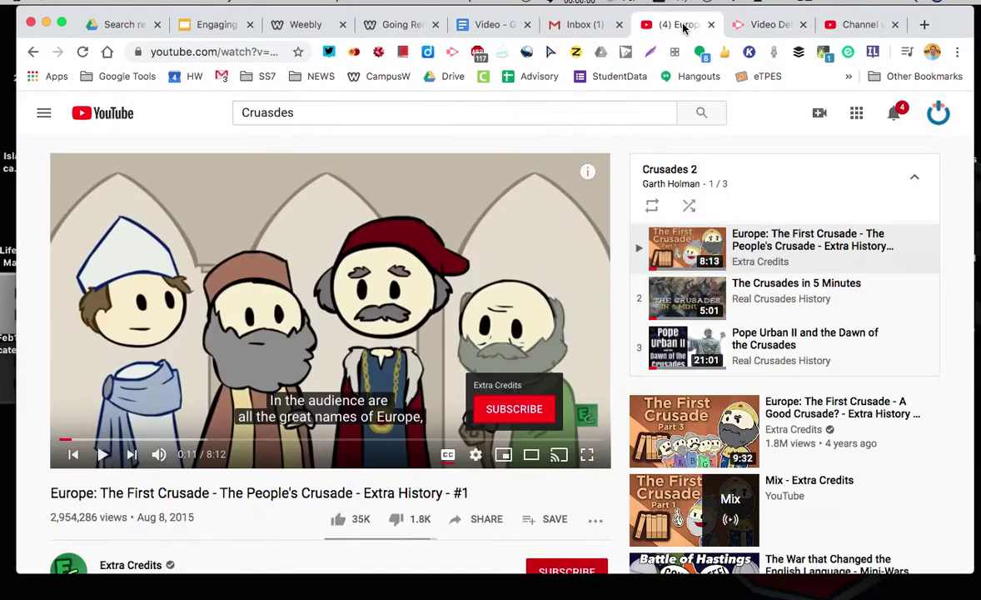
Step: Open your channel's Videos list, then switch to the Google Docs tutorial document
{"action": "left_click", "coordinate": [939, 114]}
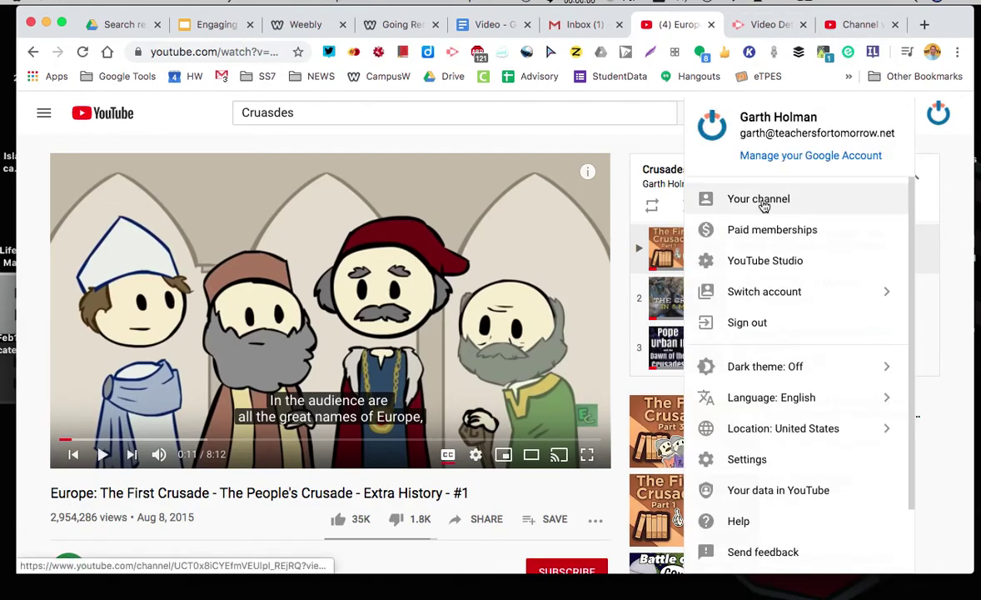
{"action": "left_click", "coordinate": [764, 204]}
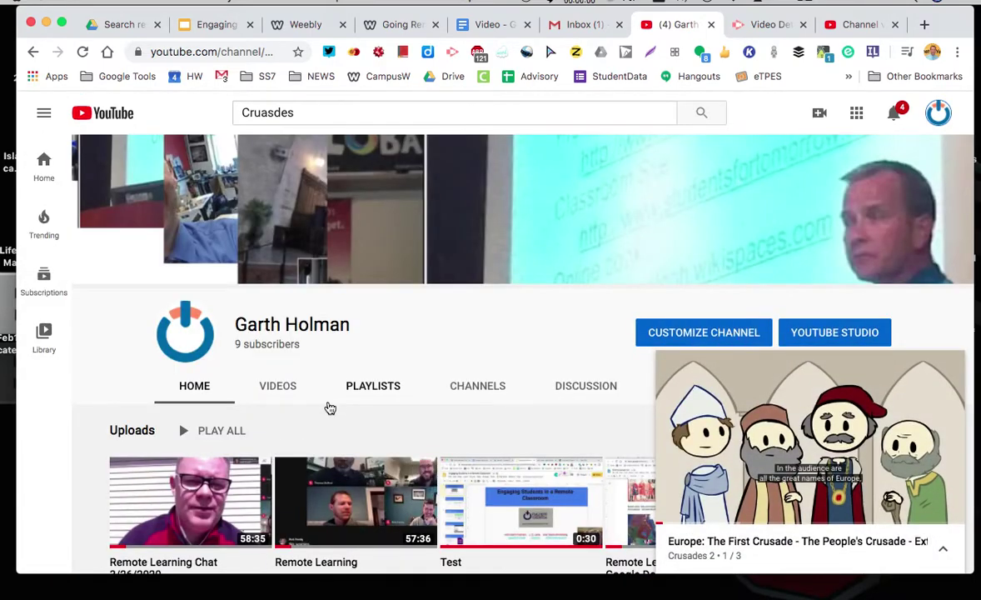
{"action": "left_click", "coordinate": [282, 389]}
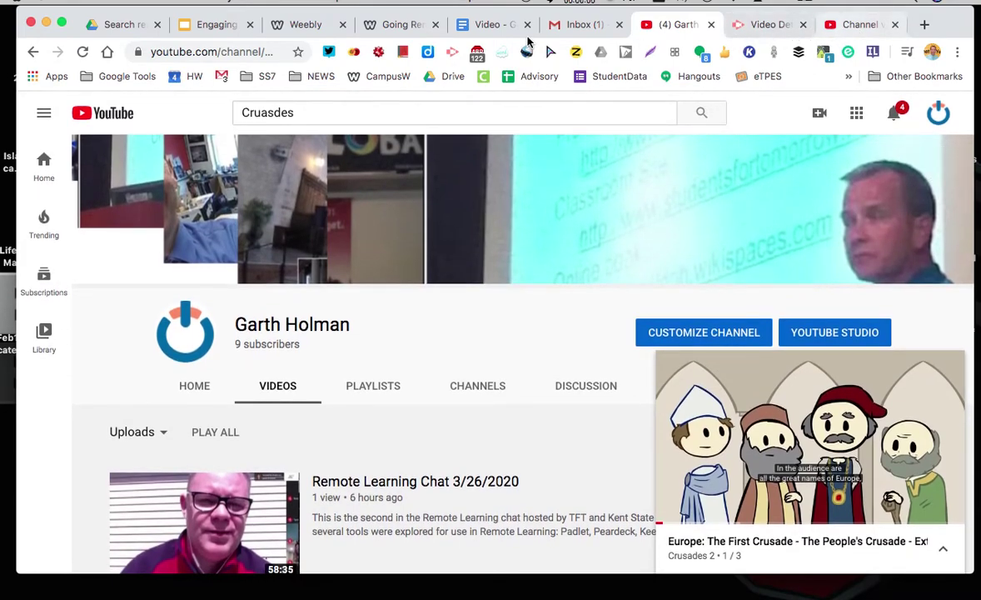
{"action": "left_click", "coordinate": [495, 26]}
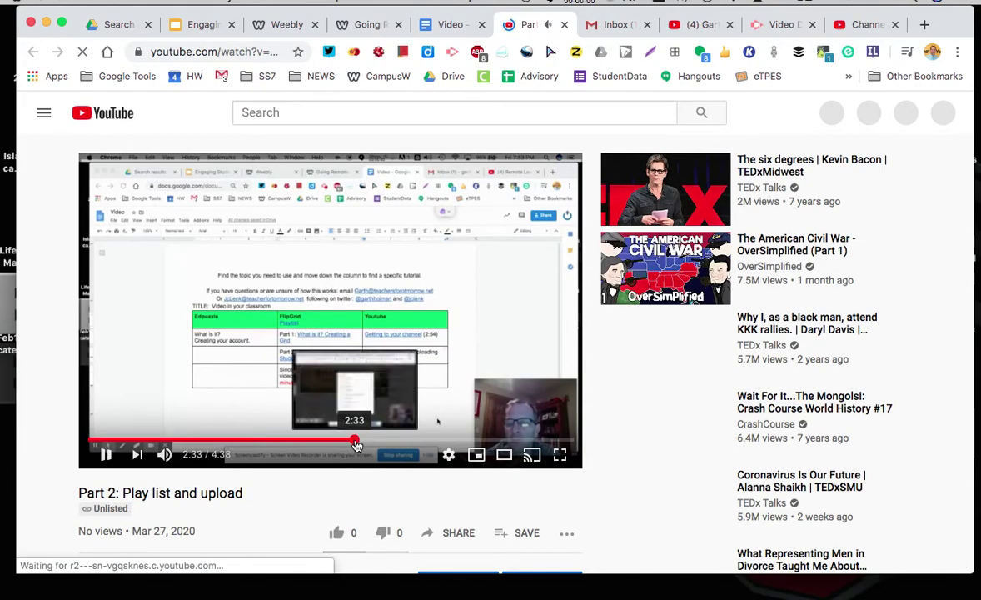
Step: Skip the tutorial video ahead past 2:33 to about 3:46 and pause it
{"action": "left_click", "coordinate": [354, 440]}
{"action": "left_click", "coordinate": [484, 440]}
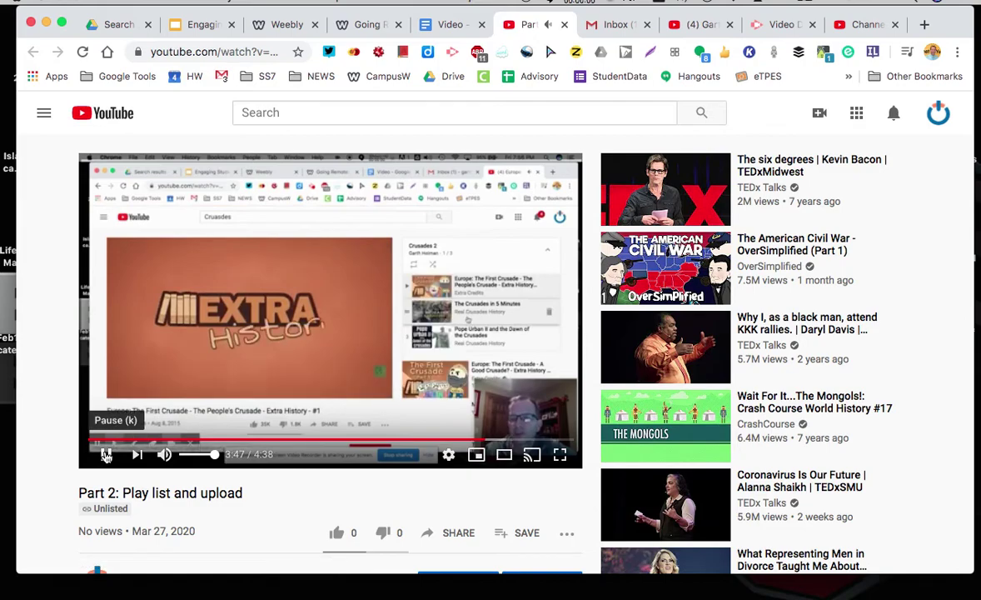
{"action": "left_click", "coordinate": [106, 454]}
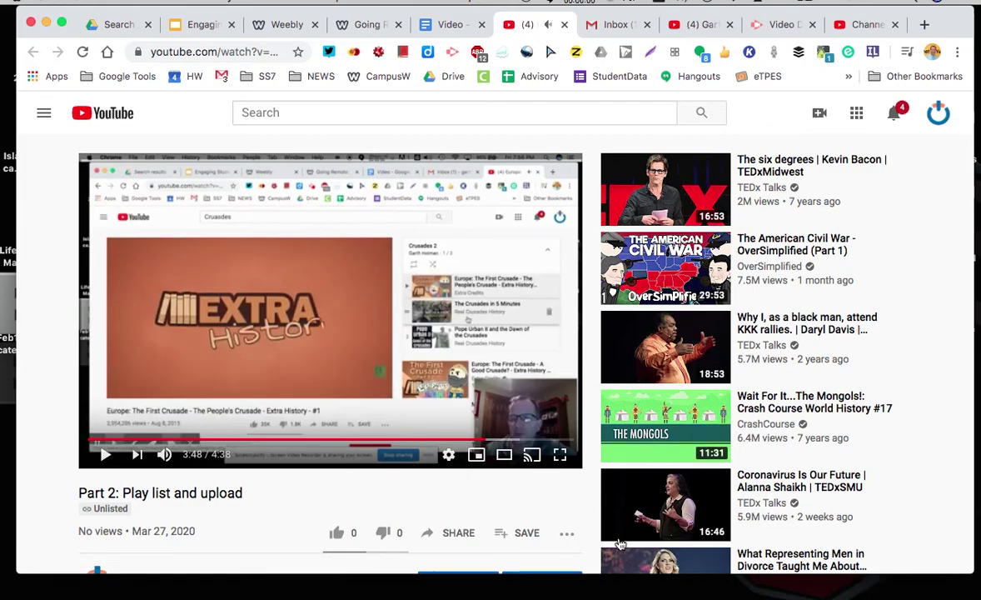